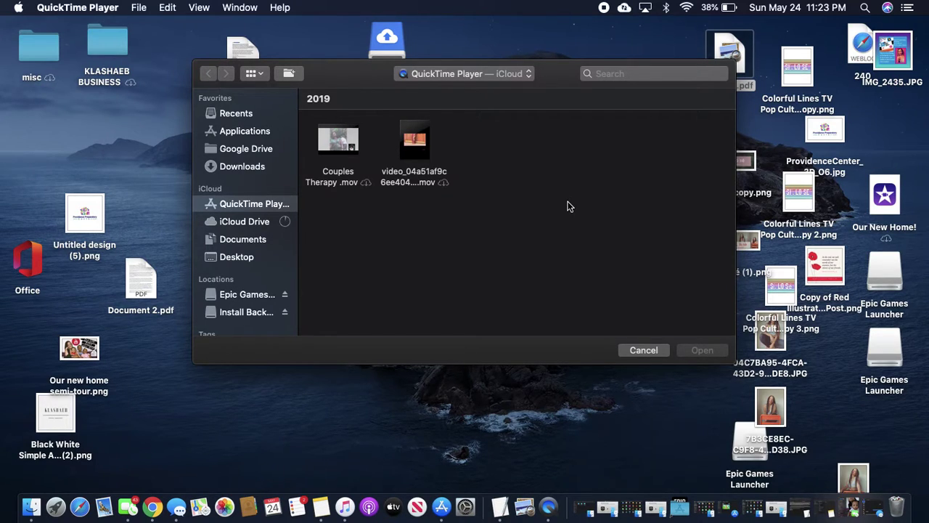
# Bring the Chrome window showing Creator Studio's Instagram posts library to the front
pyautogui.click(153, 512)
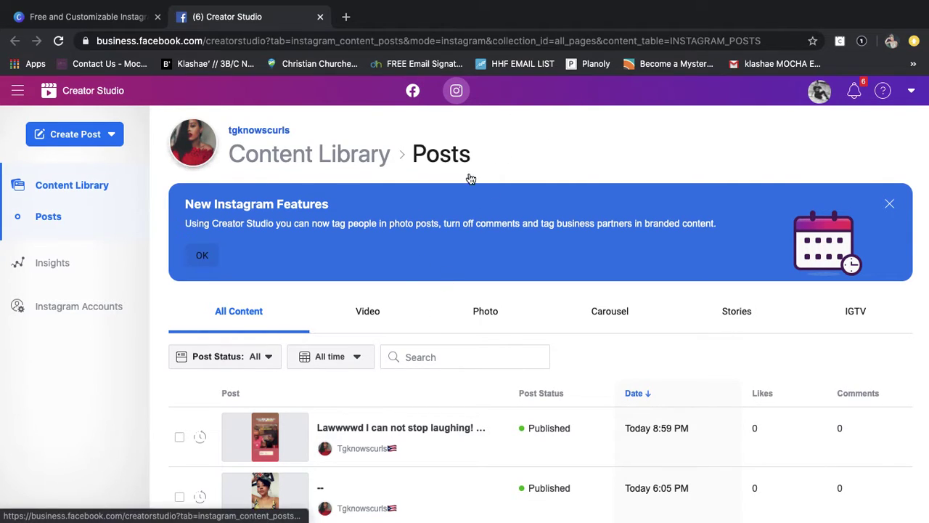
# Switch Creator Studio to the Facebook Home dashboard for All Pages
pyautogui.click(411, 92)
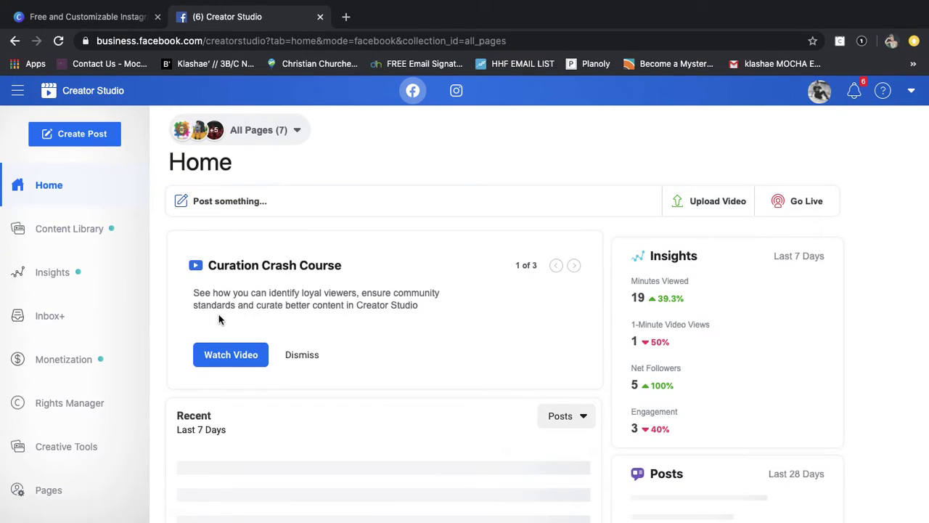
# Keep the Curation Crash Course announcement, then open Instagram Accounts on the Instagram side
pyautogui.click(305, 355)
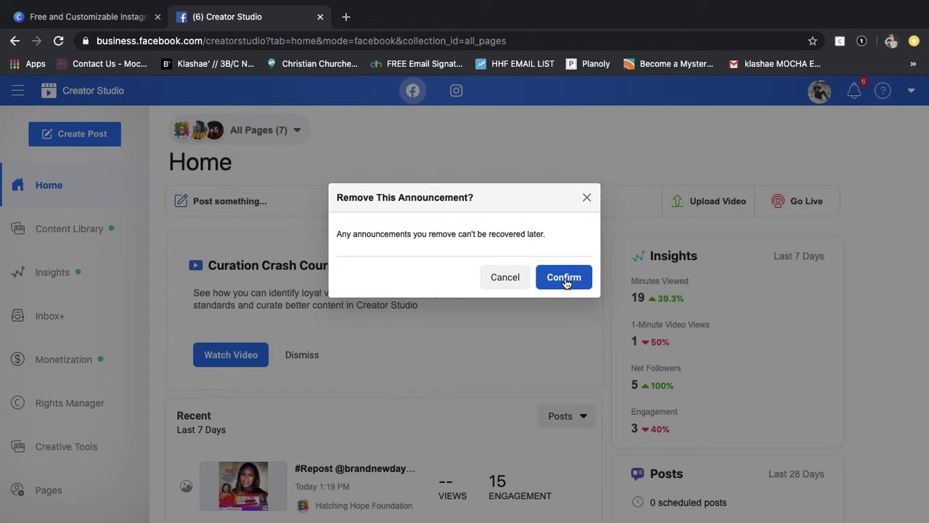
pyautogui.click(495, 280)
pyautogui.click(456, 91)
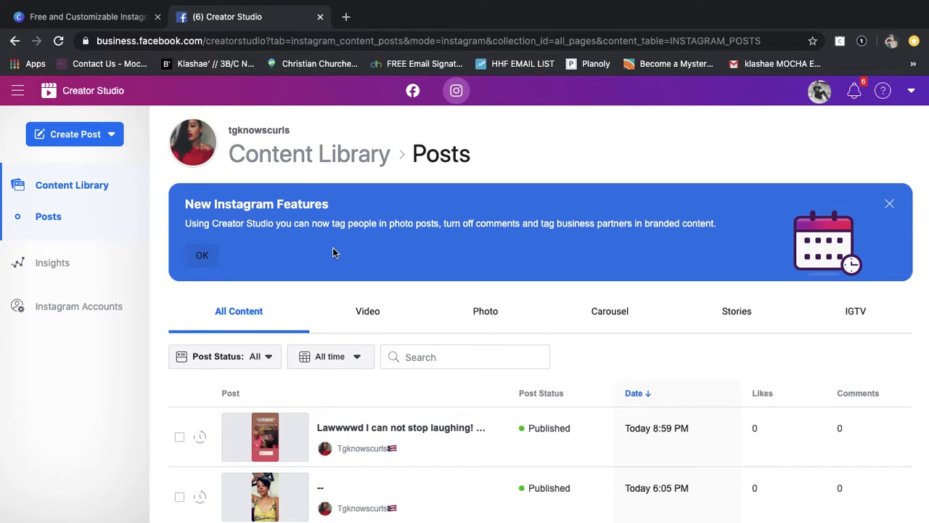
pyautogui.click(111, 308)
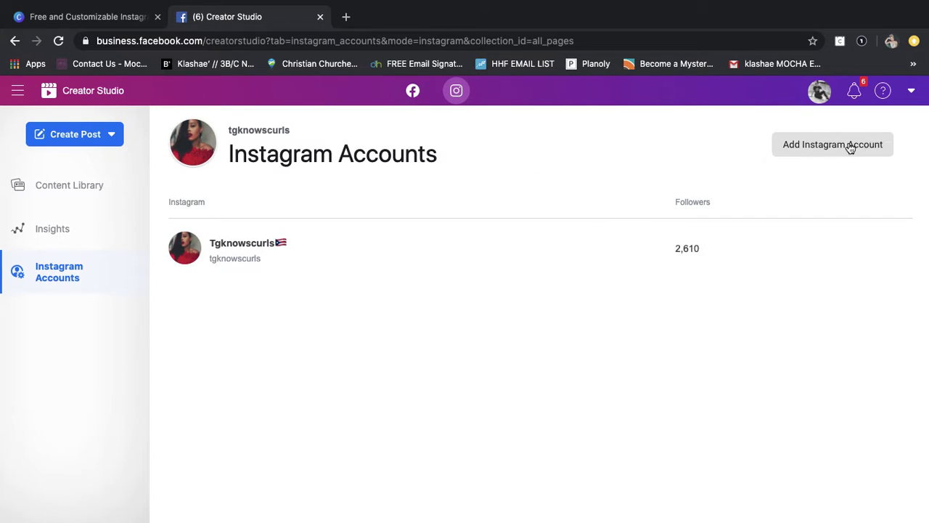
# Start adding another Instagram account, accepting the Share Instagram Access notice
pyautogui.click(785, 150)
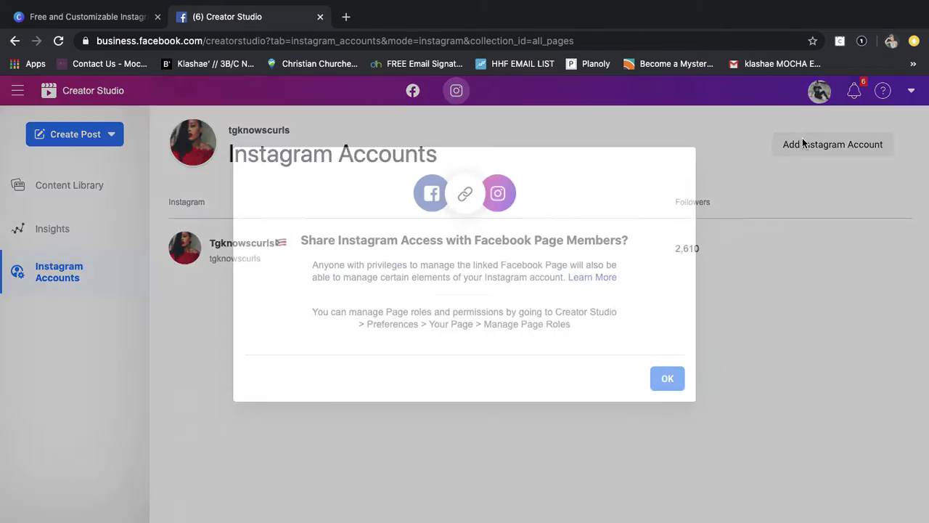
pyautogui.click(662, 379)
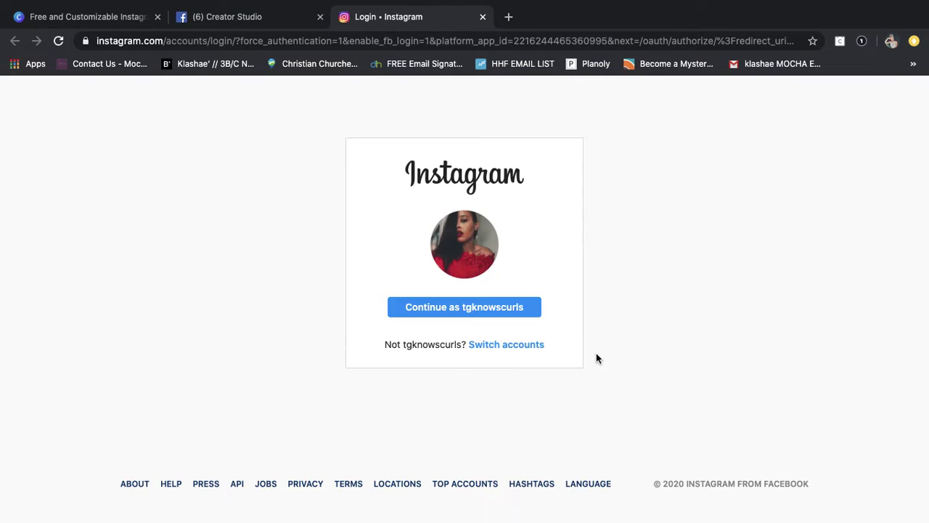
# Try a different Instagram login, clear the username, then close the Instagram tab
pyautogui.click(530, 344)
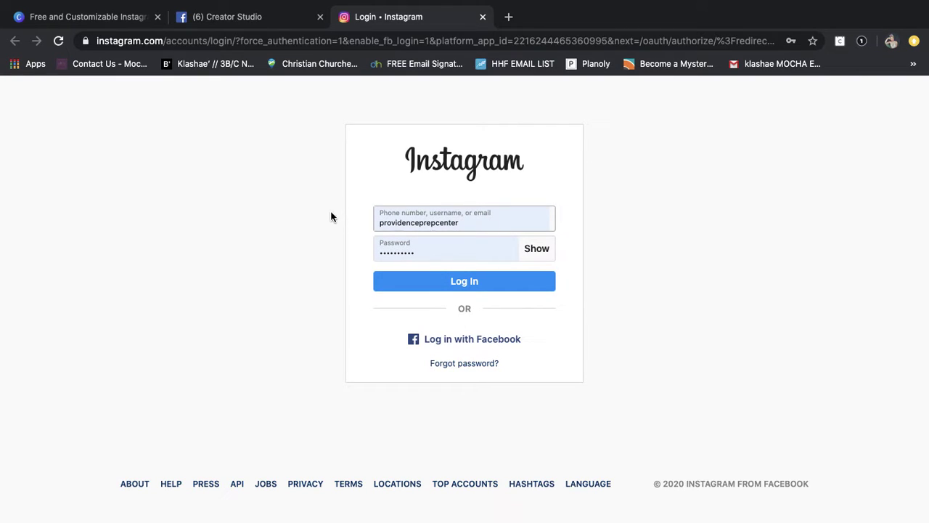
pyautogui.click(432, 254)
pyautogui.click(431, 228)
pyautogui.press('super+a')
pyautogui.press('BackSpace')
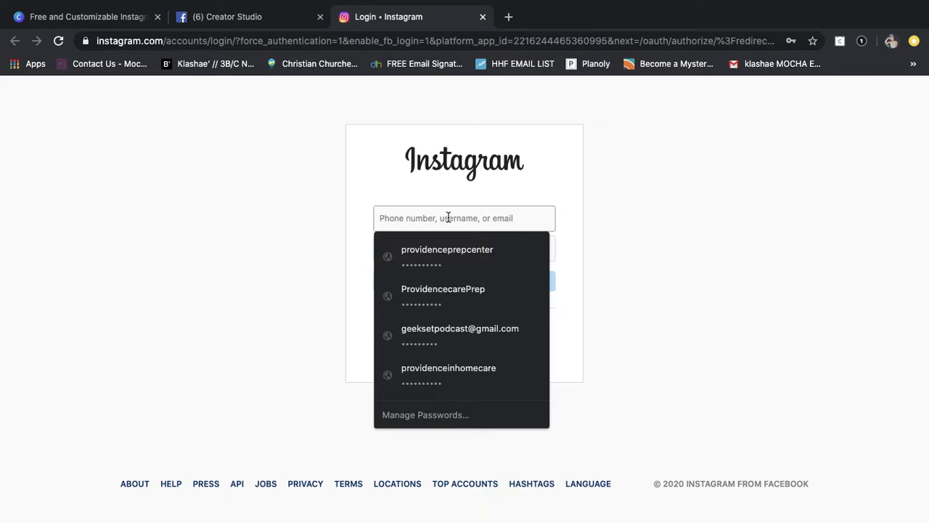
pyautogui.write('ha')
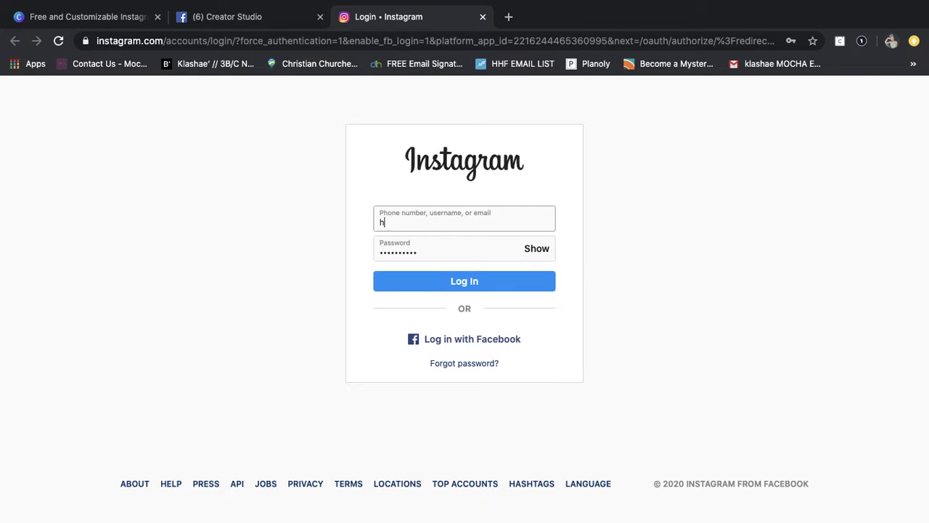
pyautogui.click(244, 21)
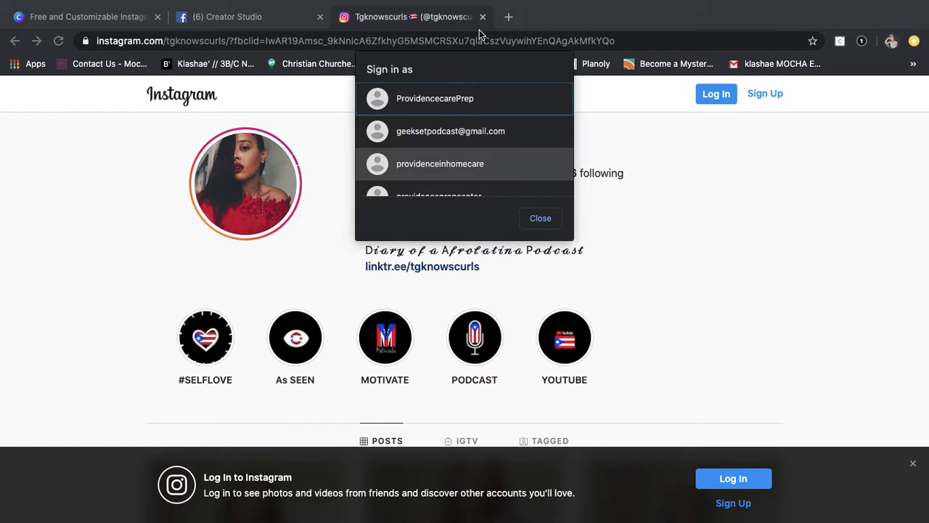
pyautogui.click(484, 17)
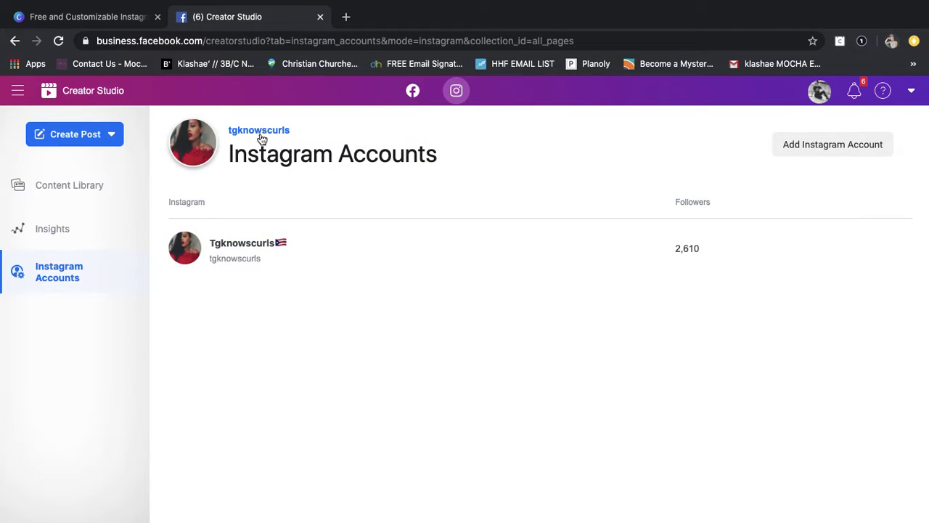
# Open the Instagram Content Library, try the Video filter, then scroll through All Content
pyautogui.click(455, 90)
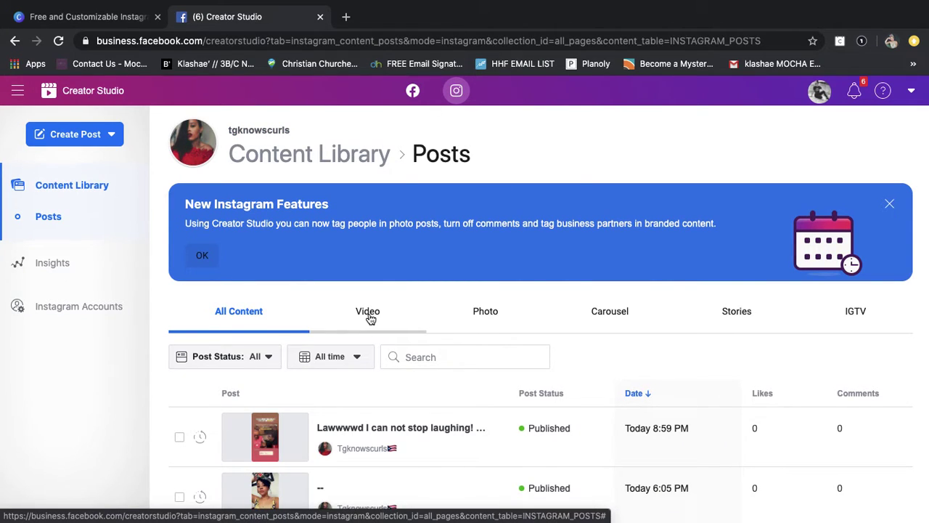
pyautogui.click(369, 316)
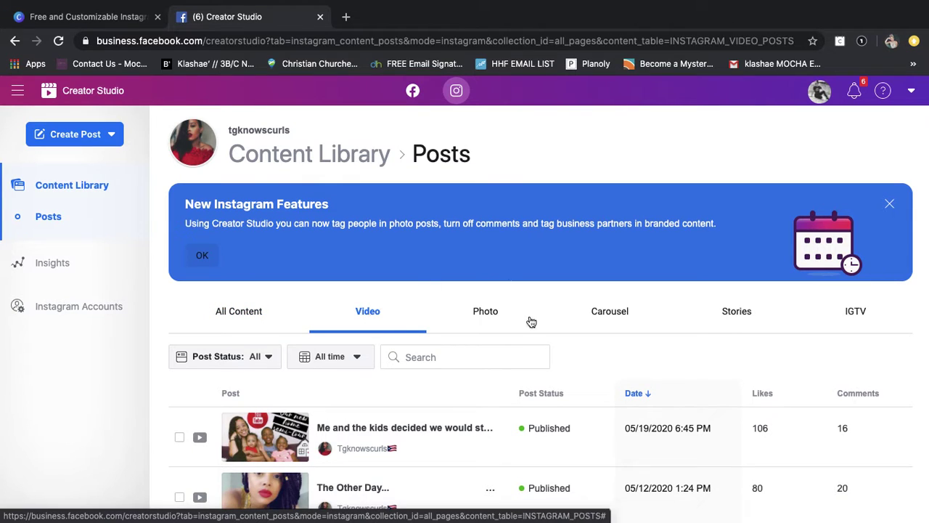
pyautogui.click(249, 317)
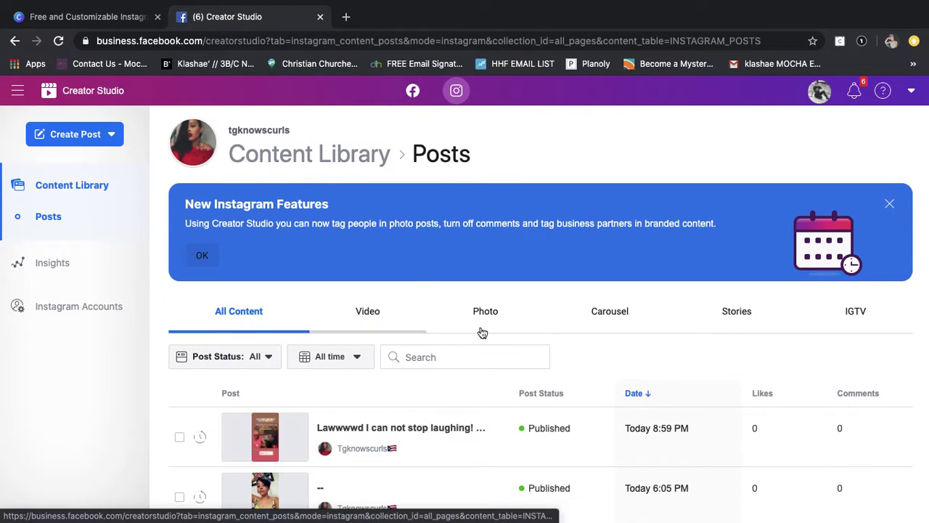
pyautogui.moveTo(581, 488)
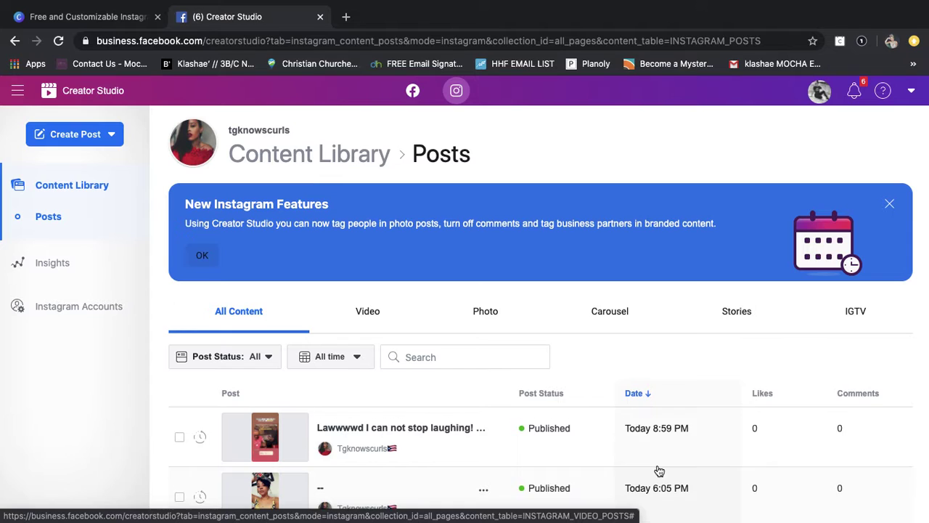
pyautogui.scroll(-1, 657, 469)
pyautogui.scroll(1, 658, 466)
pyautogui.scroll(-3, 878, 339)
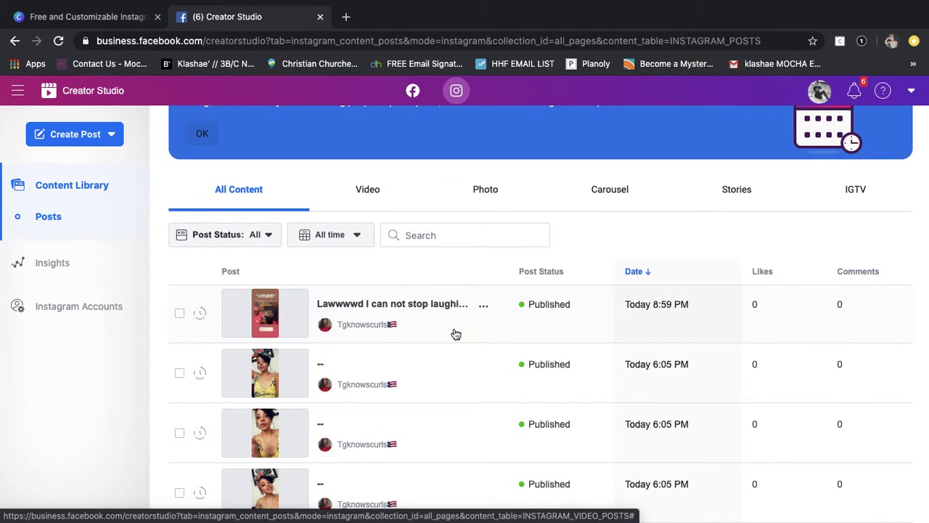
pyautogui.moveTo(393, 436)
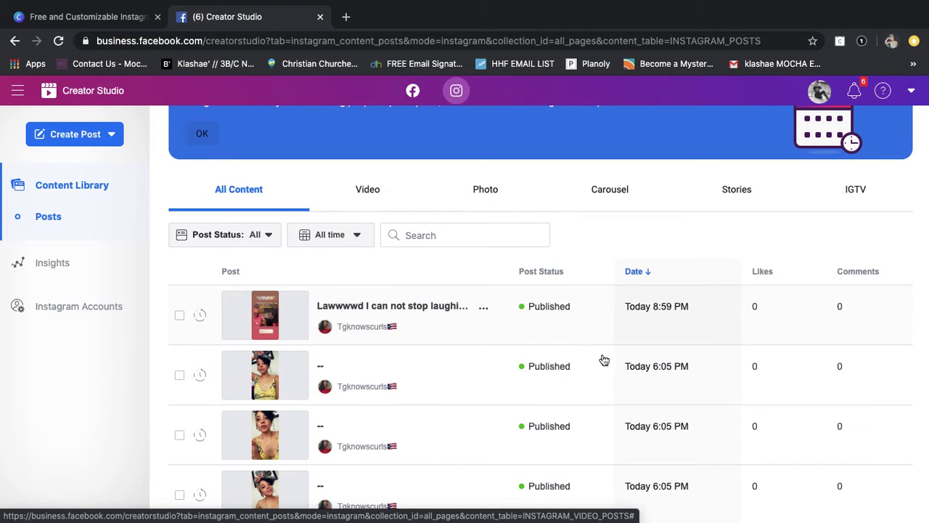
pyautogui.scroll(-1, 597, 436)
pyautogui.scroll(1, 598, 436)
pyautogui.scroll(-1, 689, 457)
pyautogui.scroll(-2, 690, 458)
pyautogui.scroll(-2, 689, 457)
pyautogui.scroll(-2, 690, 458)
pyautogui.scroll(-3, 690, 457)
pyautogui.scroll(-3, 690, 457)
pyautogui.scroll(-3, 689, 457)
pyautogui.scroll(-1, 690, 458)
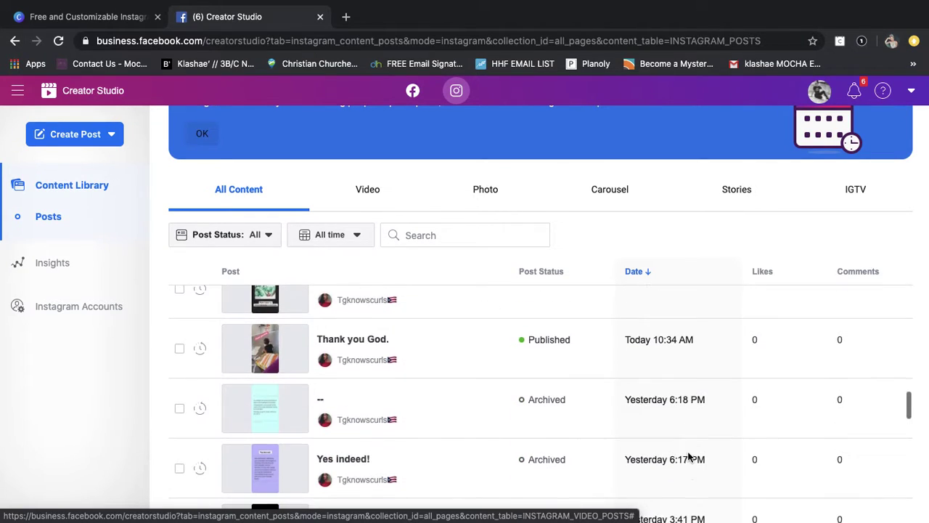
pyautogui.scroll(-2, 690, 456)
pyautogui.scroll(-1, 690, 456)
pyautogui.scroll(-1, 690, 456)
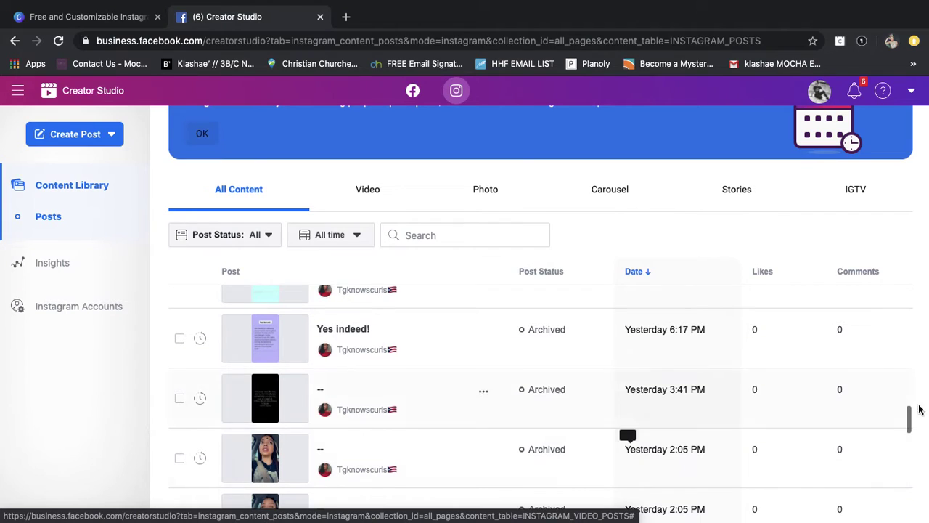
pyautogui.scroll(-2, 542, 441)
pyautogui.scroll(-5, 541, 454)
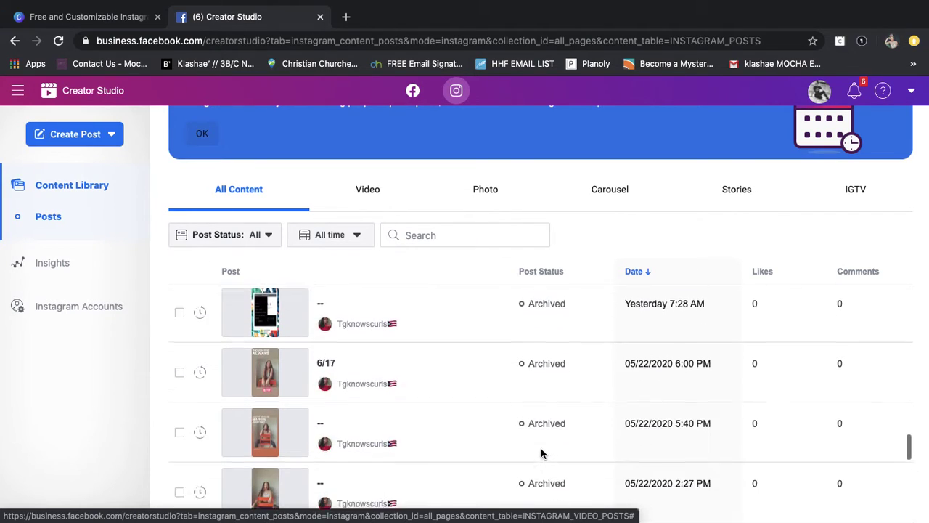
pyautogui.scroll(-2, 541, 453)
pyautogui.scroll(-5, 542, 453)
pyautogui.scroll(-6, 542, 454)
pyautogui.scroll(3, 542, 453)
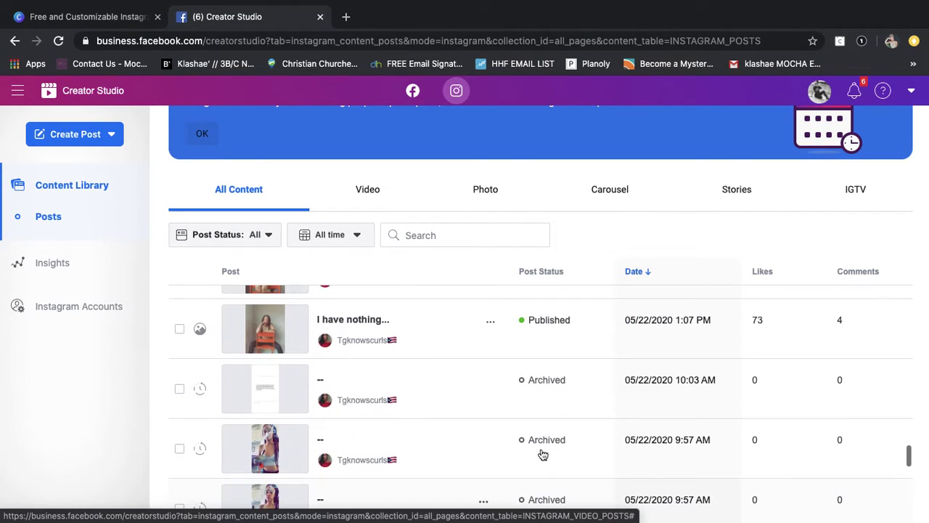
pyautogui.scroll(2, 542, 454)
pyautogui.scroll(1, 541, 454)
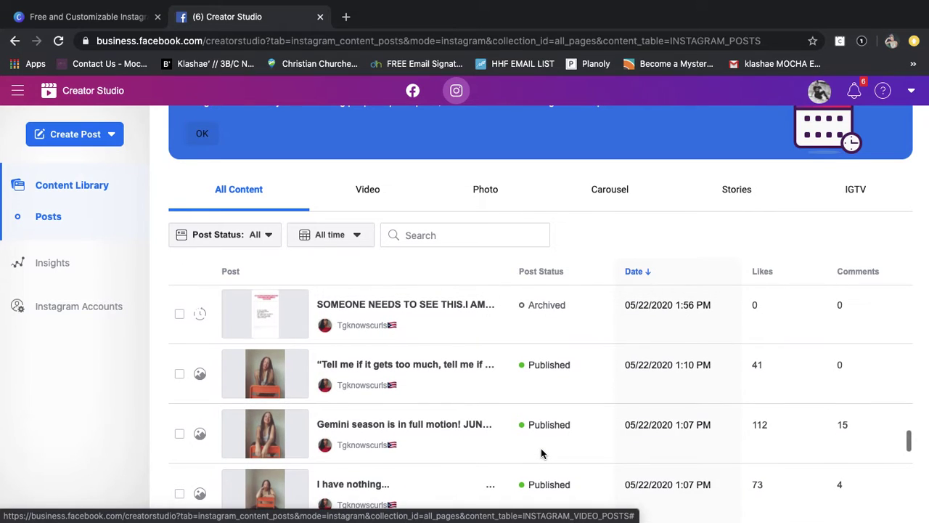
pyautogui.scroll(-1, 542, 454)
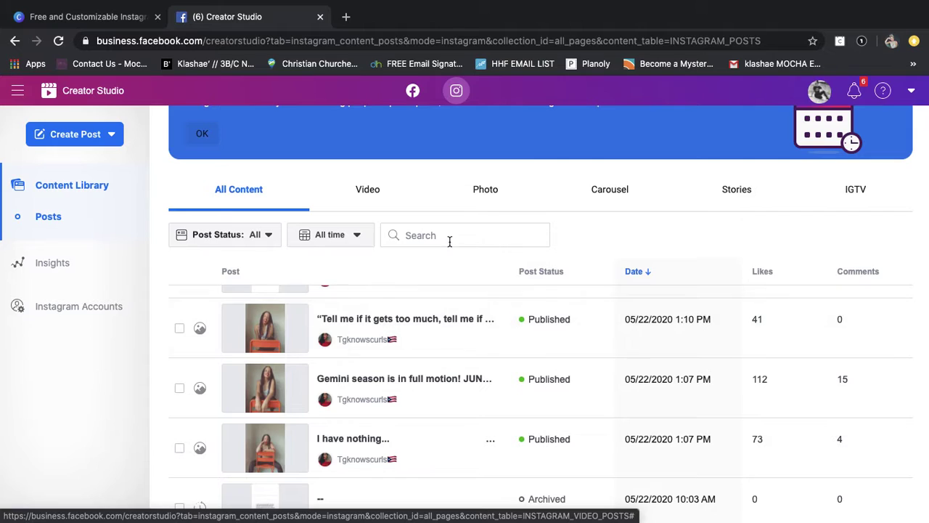
# Filter the content library to video posts, then photo posts, scrolling through each
pyautogui.click(369, 192)
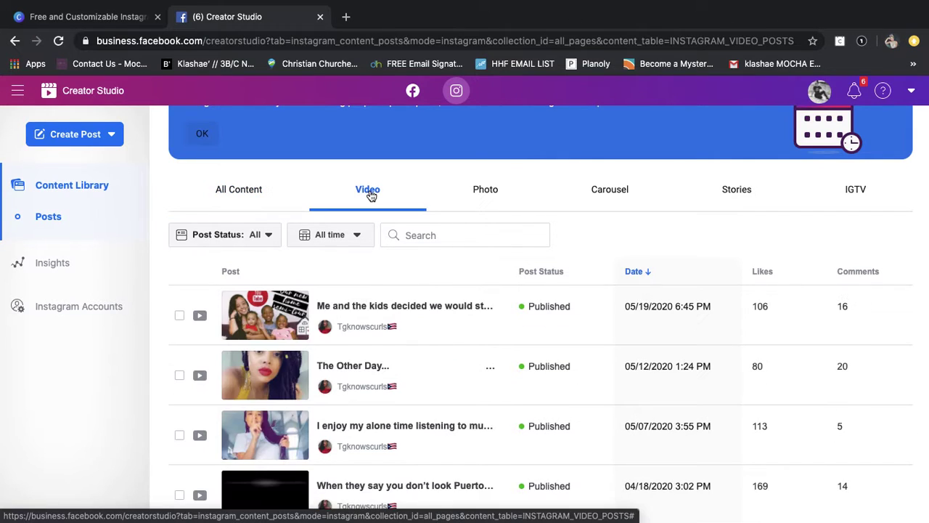
pyautogui.moveTo(792, 395)
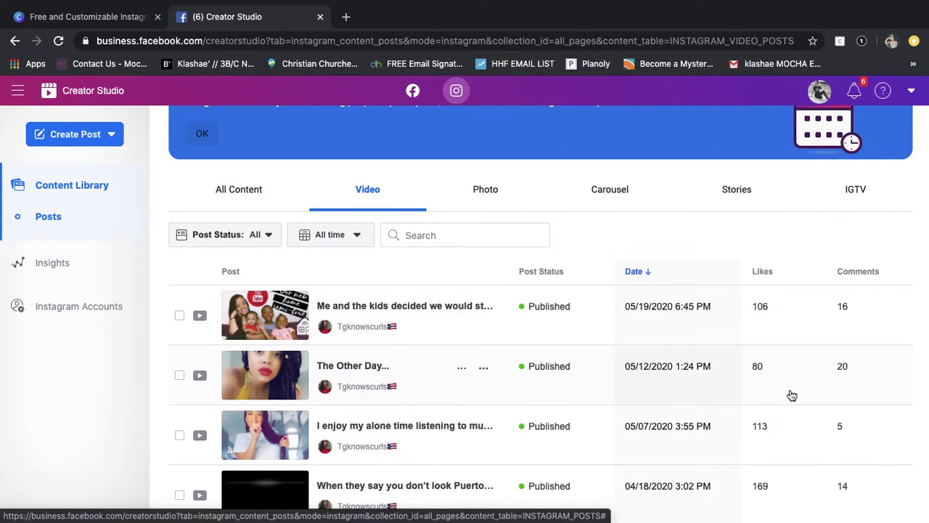
pyautogui.scroll(-5, 775, 436)
pyautogui.scroll(-1, 774, 438)
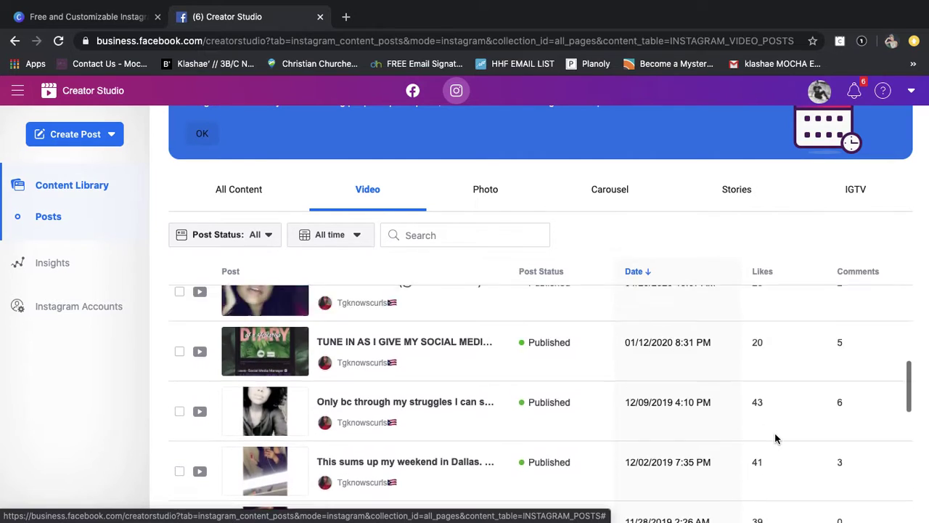
pyautogui.scroll(3, 775, 438)
pyautogui.scroll(5, 774, 437)
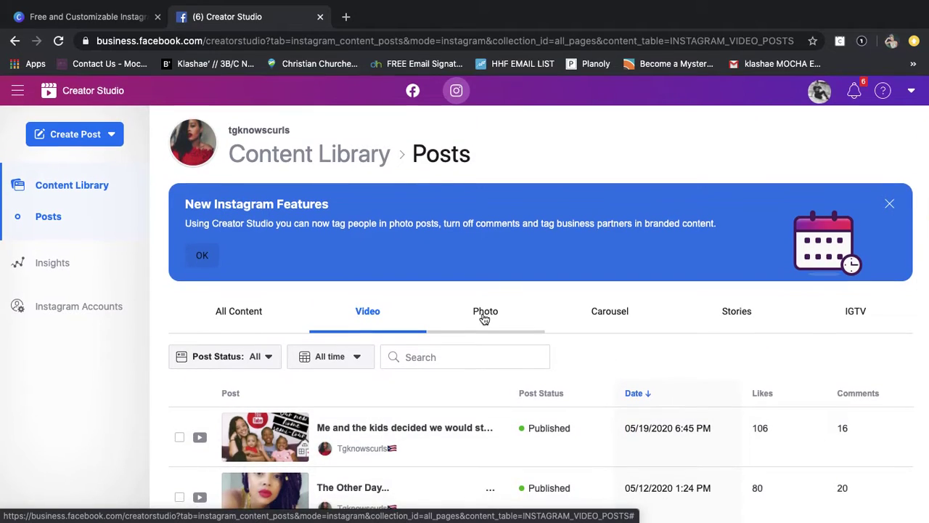
pyautogui.click(485, 318)
pyautogui.scroll(-2, 497, 465)
pyautogui.scroll(-1, 496, 464)
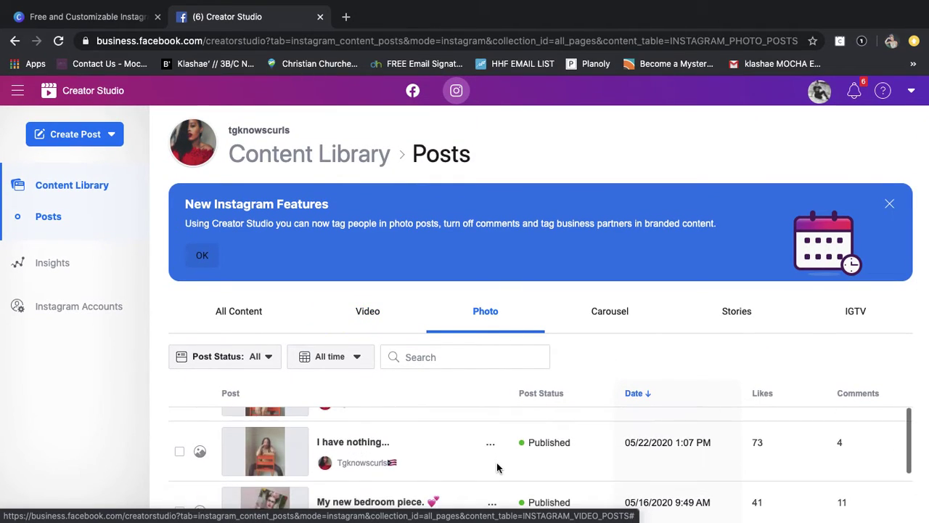
pyautogui.scroll(-2, 577, 349)
pyautogui.scroll(-1, 577, 348)
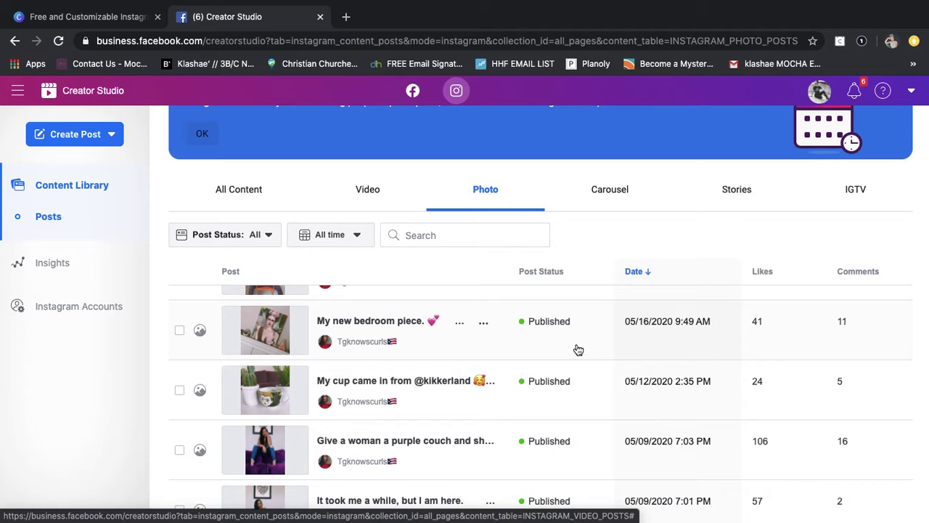
# Browse the carousel posts, then the Stories posts
pyautogui.click(612, 186)
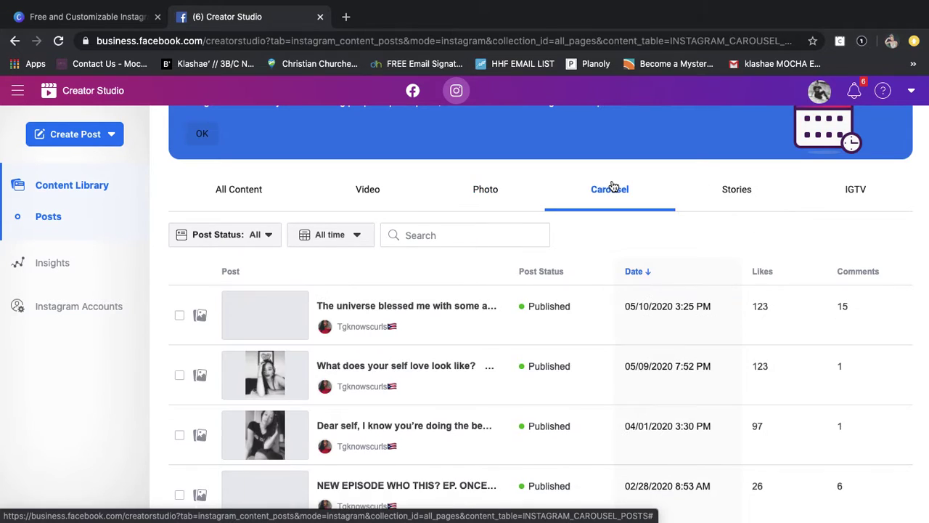
pyautogui.scroll(-1, 483, 425)
pyautogui.scroll(-2, 483, 425)
pyautogui.scroll(-2, 482, 425)
pyautogui.scroll(-2, 483, 425)
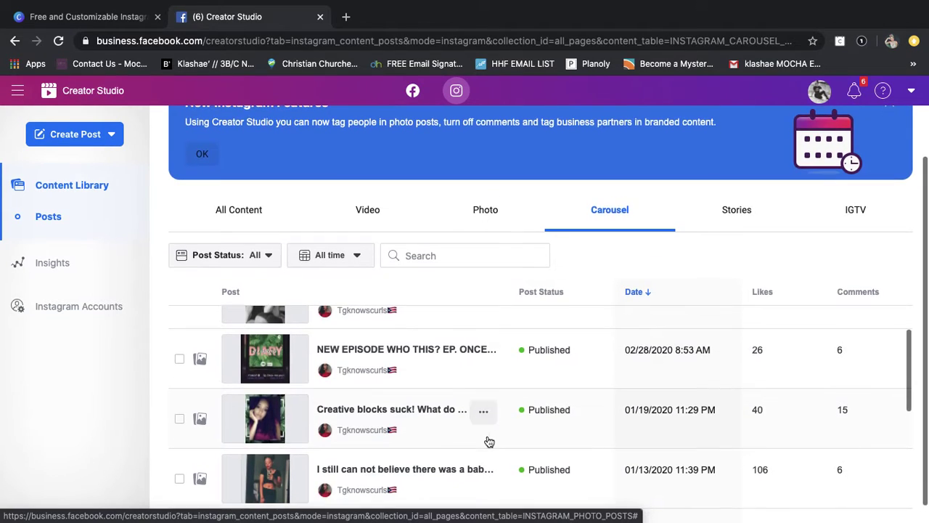
pyautogui.scroll(2, 514, 453)
pyautogui.click(738, 216)
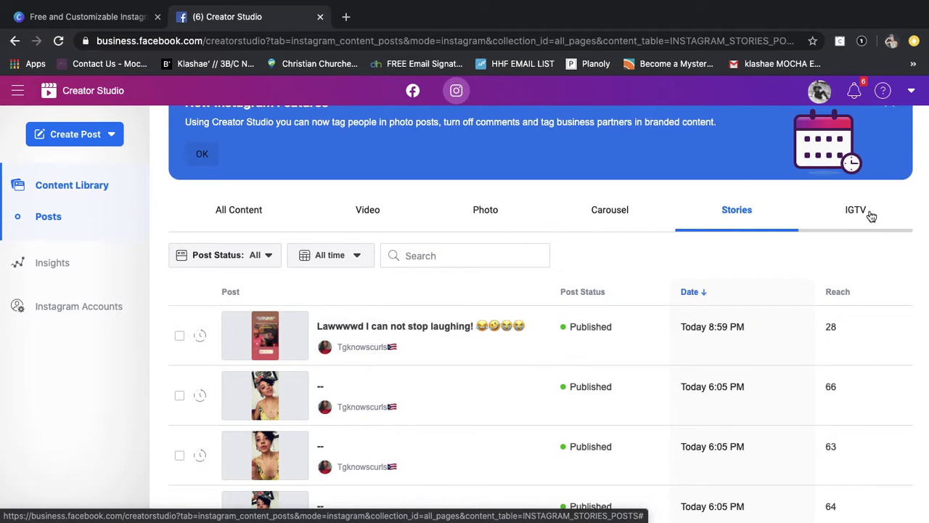
pyautogui.scroll(-1, 776, 479)
pyautogui.scroll(-3, 776, 479)
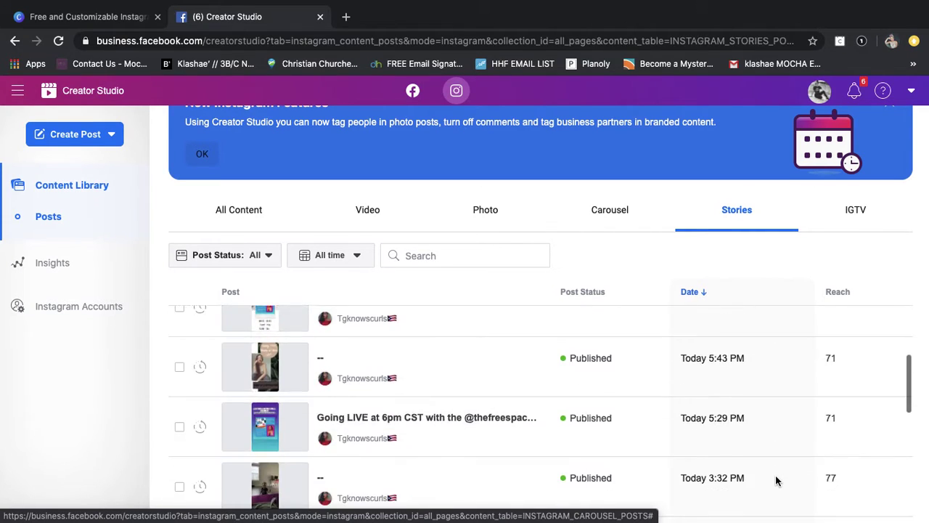
pyautogui.scroll(-1, 775, 480)
pyautogui.scroll(-1, 776, 479)
pyautogui.scroll(-3, 776, 480)
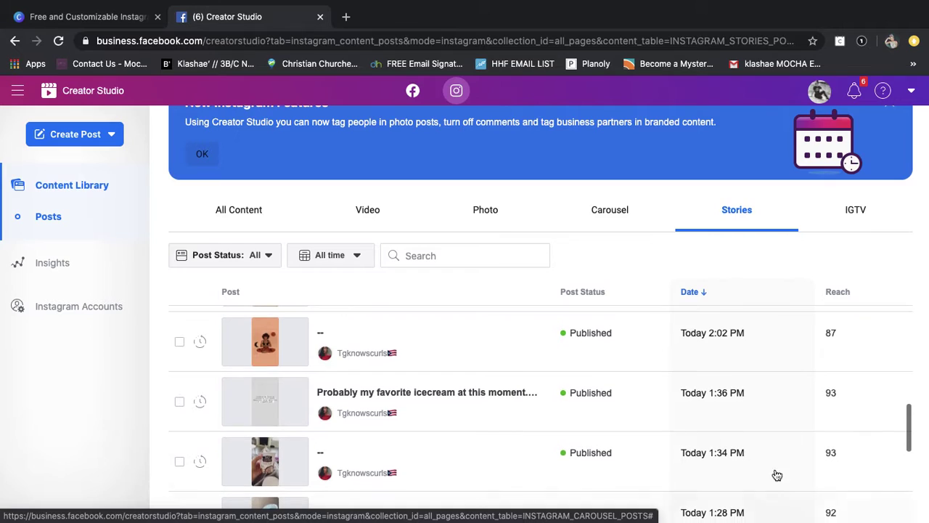
# Check IGTV posts, return to All Content, and open the Insights Activity page
pyautogui.click(855, 210)
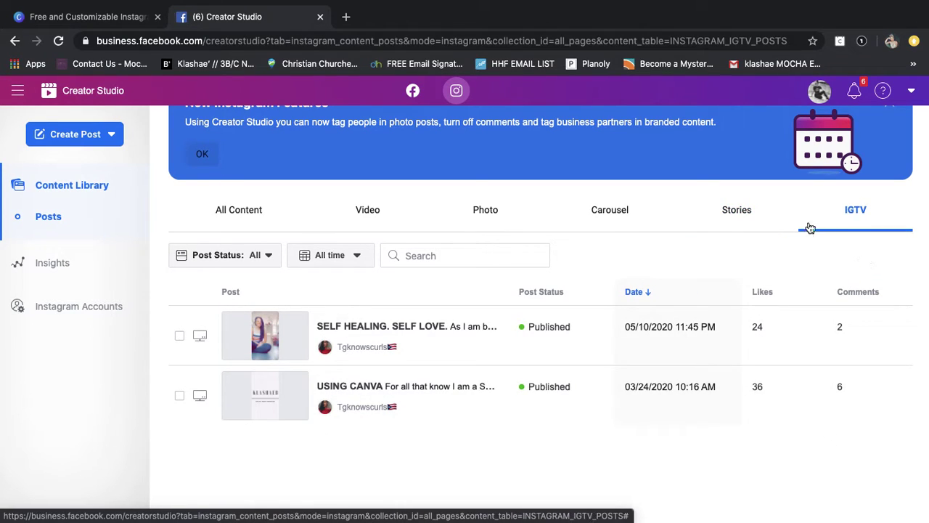
pyautogui.click(236, 213)
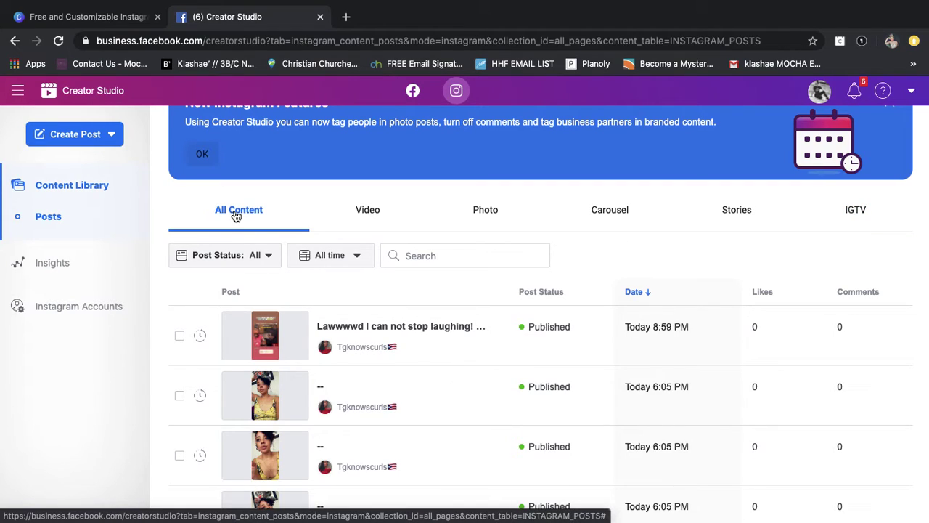
pyautogui.click(60, 267)
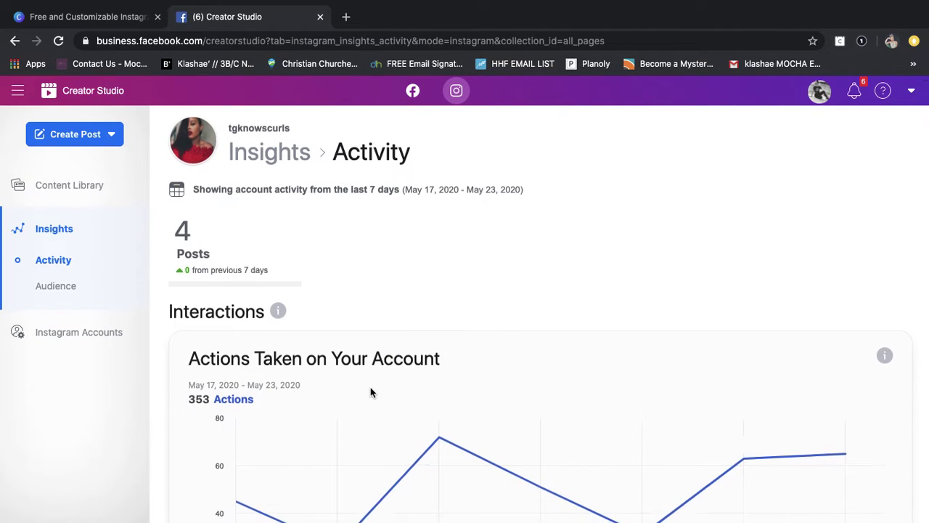
# Scroll the Activity charts to 1,048 accounts reached and 8.7K impressions, then back to Interactions
pyautogui.scroll(-3, 371, 392)
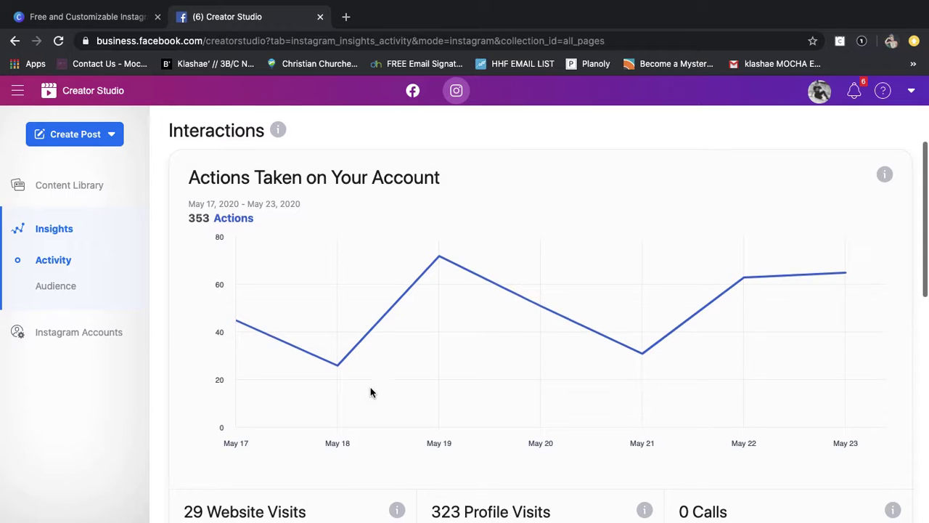
pyautogui.scroll(-1, 370, 392)
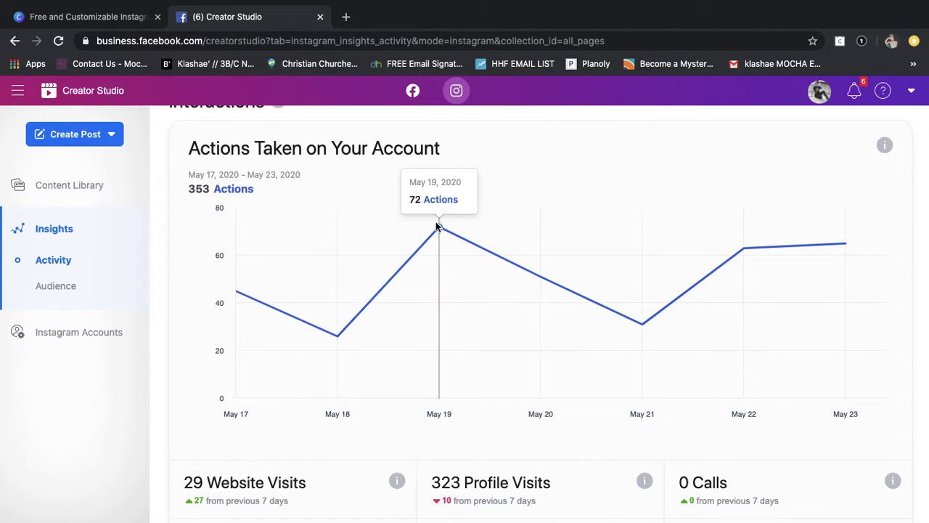
pyautogui.scroll(-3, 483, 398)
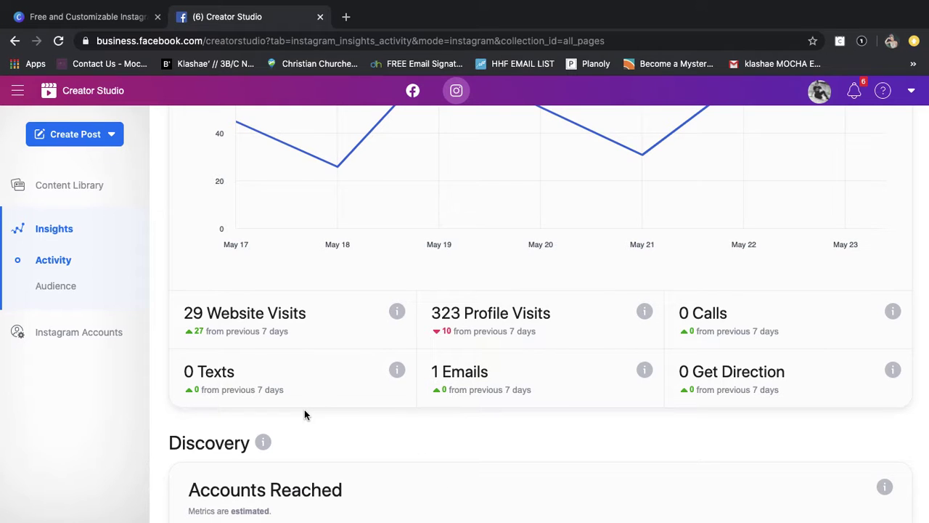
pyautogui.scroll(-5, 304, 415)
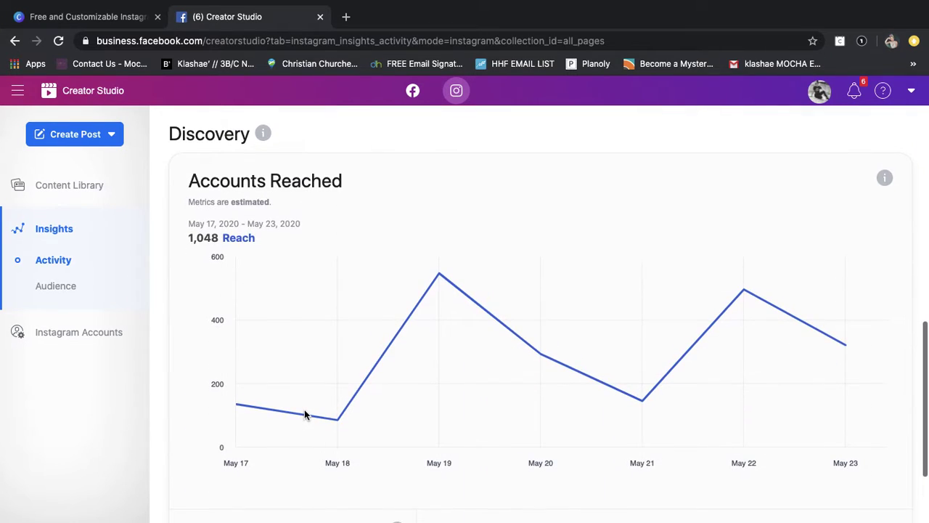
pyautogui.scroll(-2, 304, 414)
pyautogui.scroll(5, 304, 415)
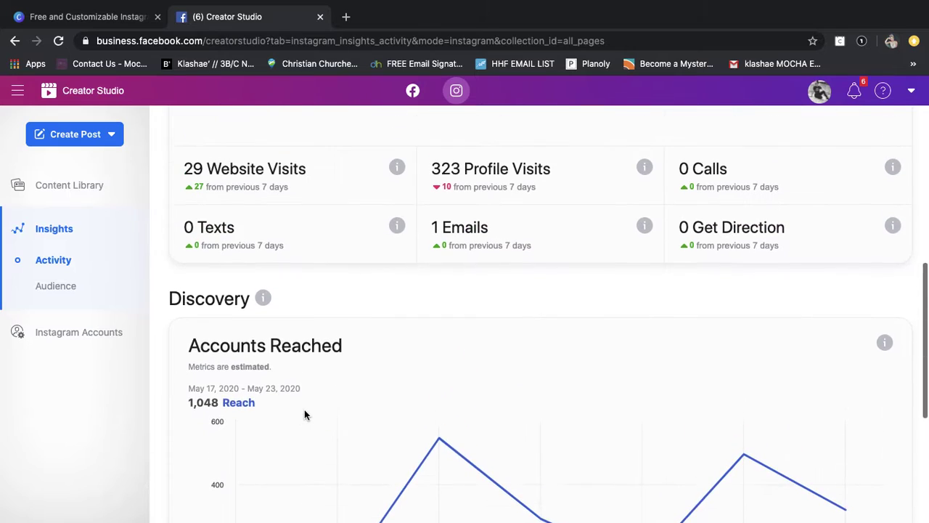
pyautogui.scroll(-5, 305, 414)
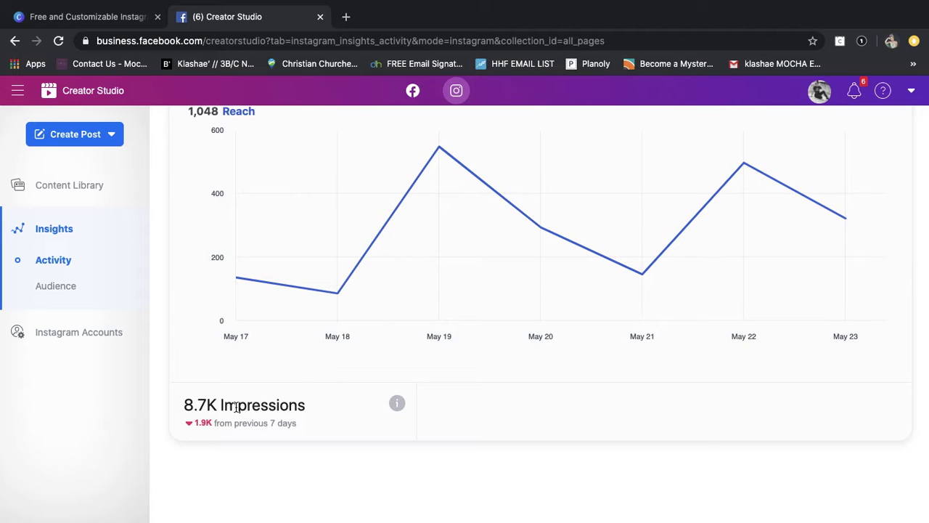
pyautogui.scroll(1, 308, 374)
pyautogui.scroll(2, 308, 374)
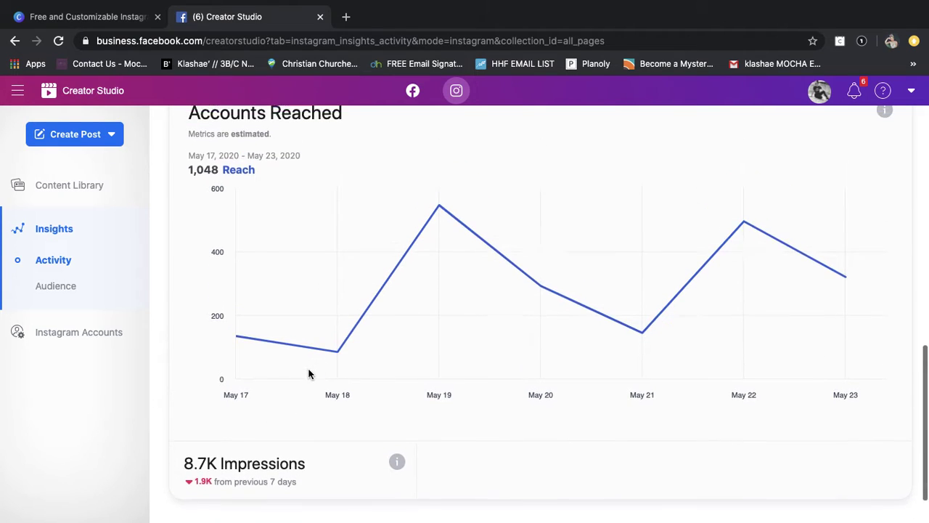
pyautogui.scroll(1, 308, 374)
pyautogui.scroll(2, 308, 374)
pyautogui.scroll(3, 308, 374)
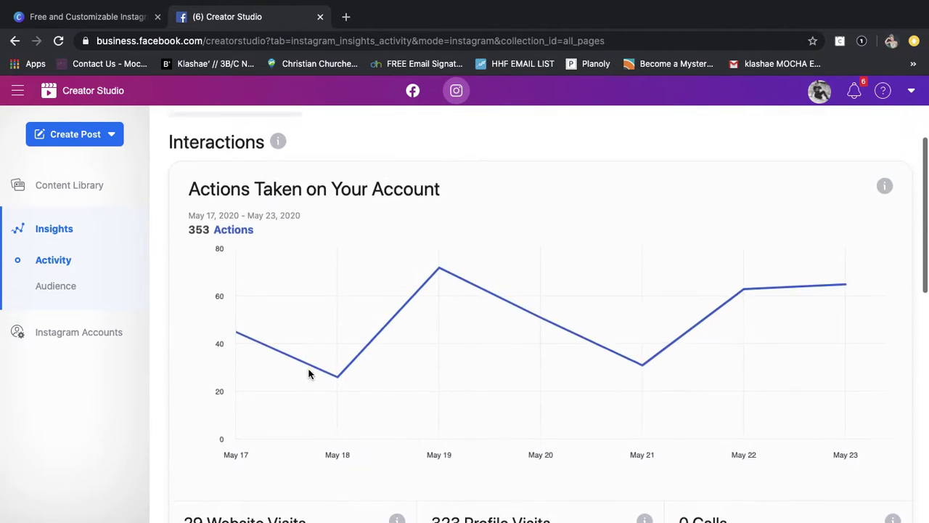
pyautogui.scroll(1, 308, 373)
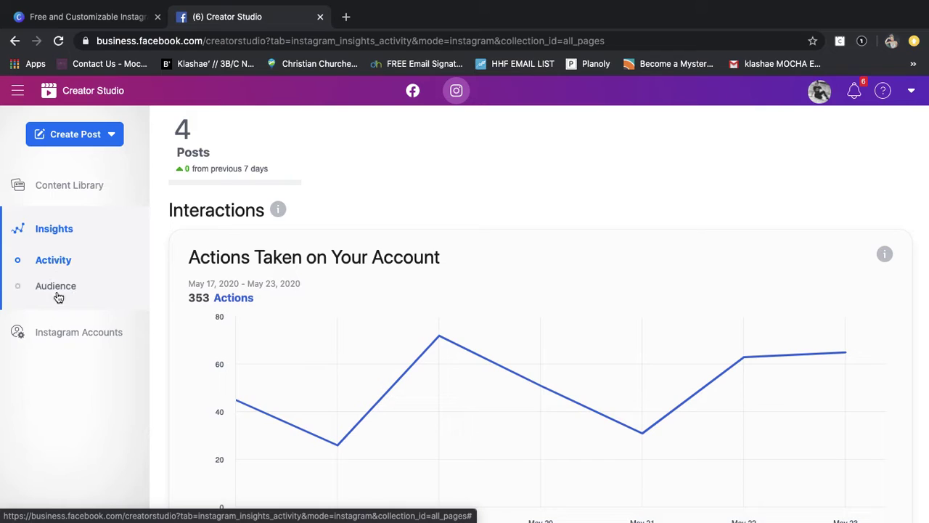
# Review Audience insights: age and gender, active days, top countries (US 93%) and cities
pyautogui.click(64, 295)
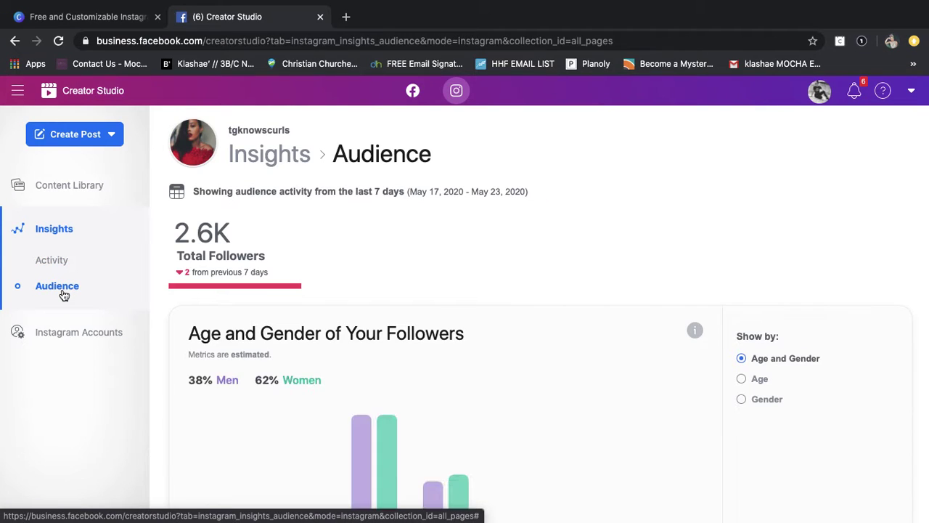
pyautogui.scroll(-2, 343, 314)
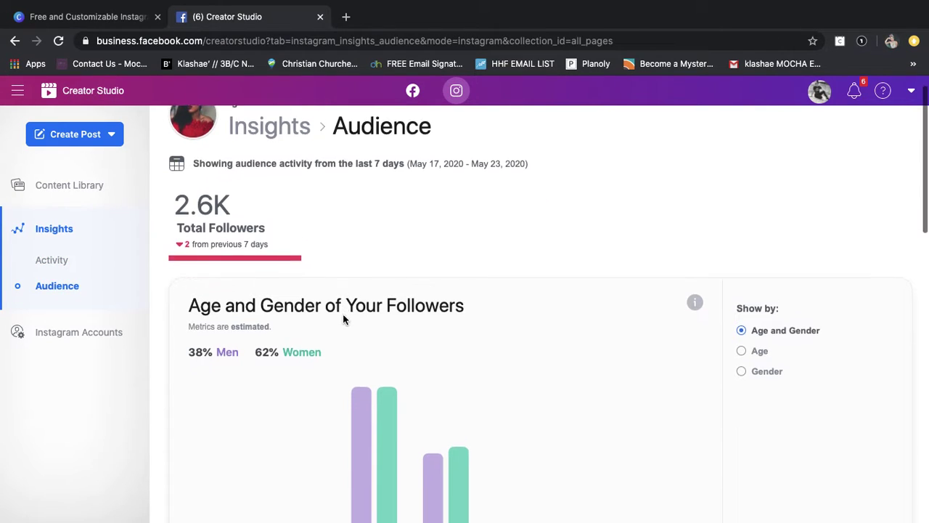
pyautogui.scroll(-1, 343, 319)
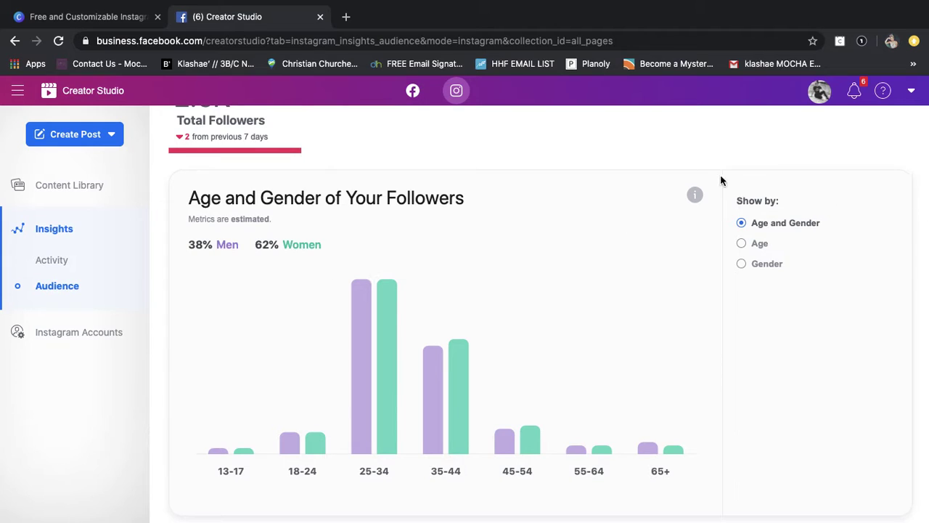
pyautogui.scroll(1, 499, 198)
pyautogui.scroll(-2, 500, 199)
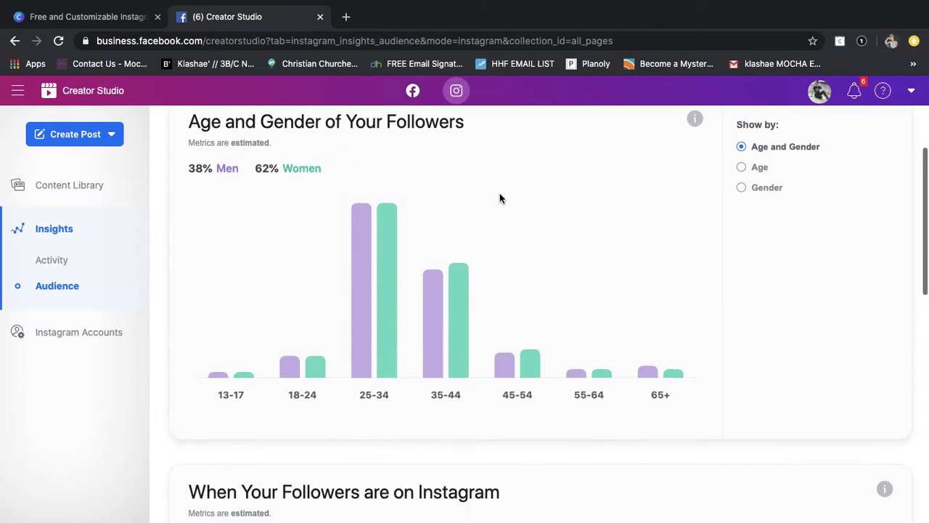
pyautogui.scroll(1, 499, 199)
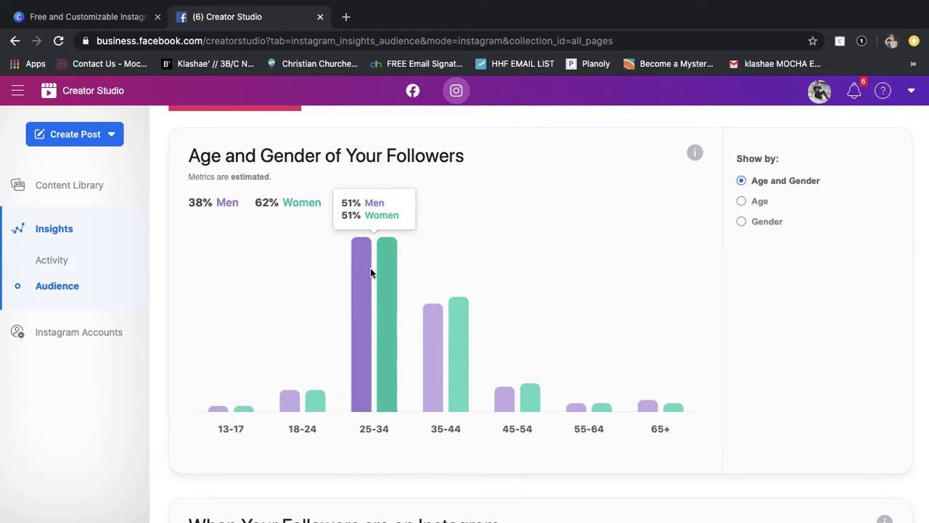
pyautogui.scroll(-5, 405, 467)
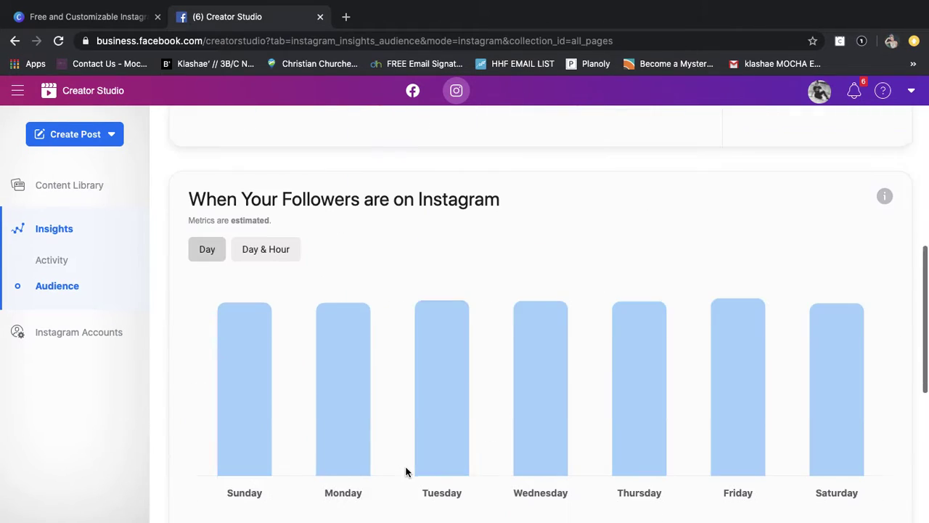
pyautogui.scroll(1, 406, 466)
pyautogui.scroll(-1, 405, 465)
pyautogui.scroll(2, 406, 465)
pyautogui.scroll(3, 405, 465)
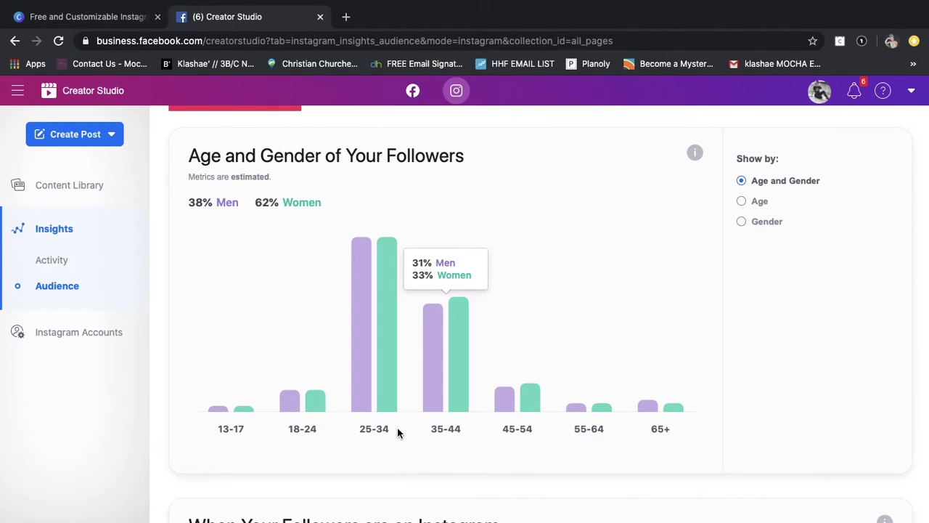
pyautogui.scroll(-2, 398, 433)
pyautogui.scroll(-3, 397, 433)
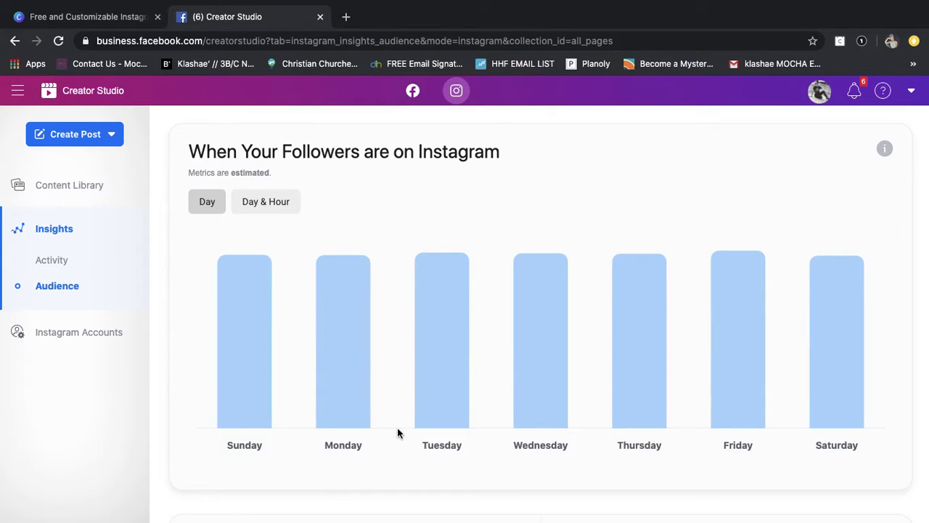
pyautogui.scroll(-2, 397, 433)
pyautogui.scroll(-3, 396, 443)
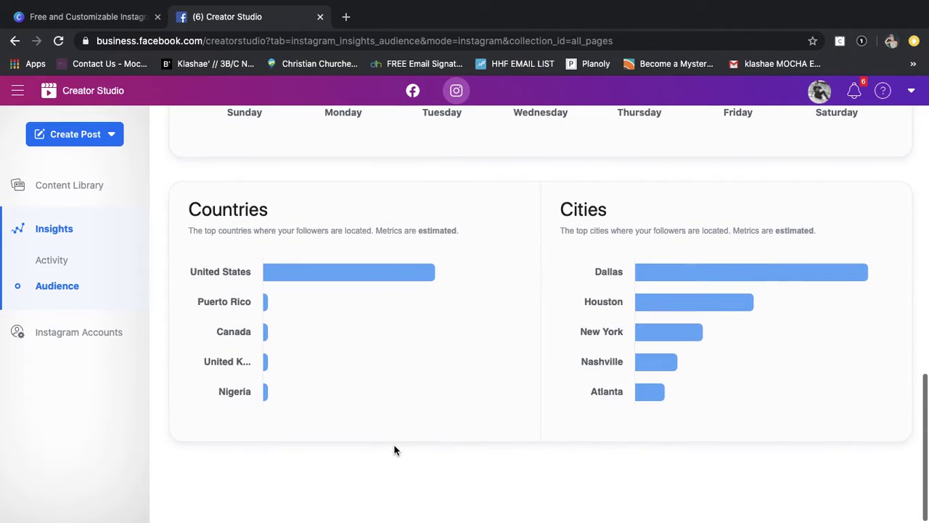
pyautogui.scroll(1, 394, 447)
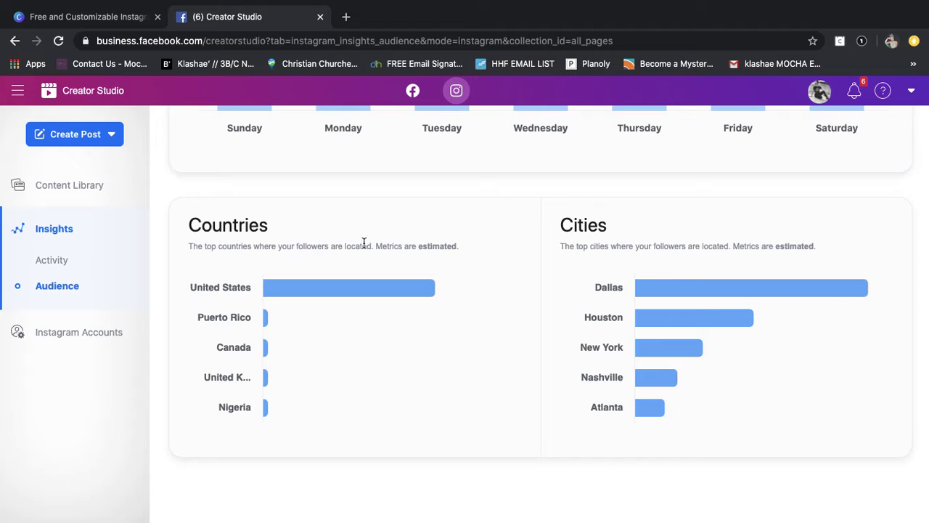
pyautogui.moveTo(668, 331)
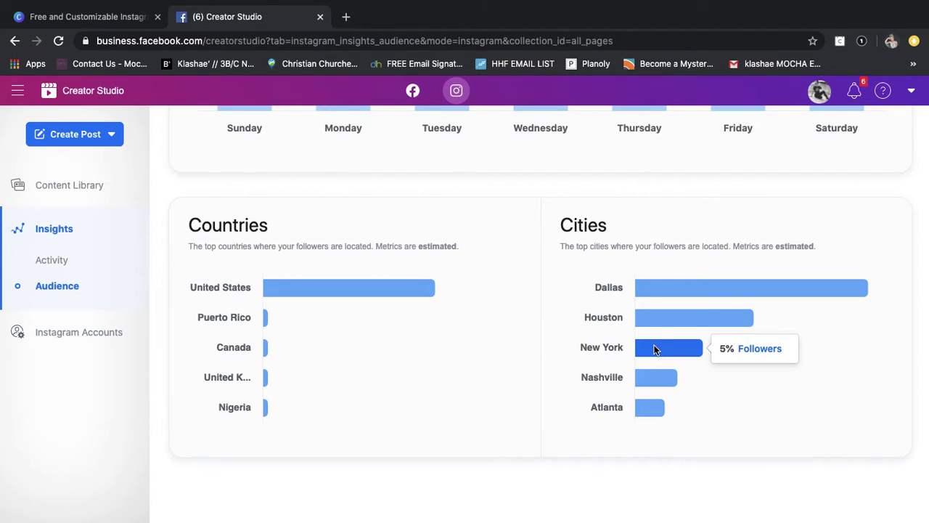
pyautogui.scroll(-1, 433, 408)
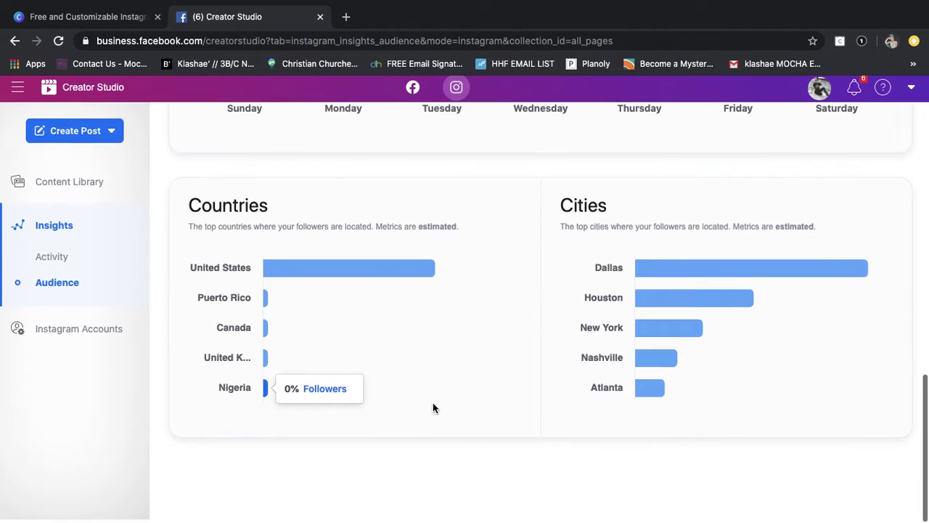
pyautogui.click(79, 138)
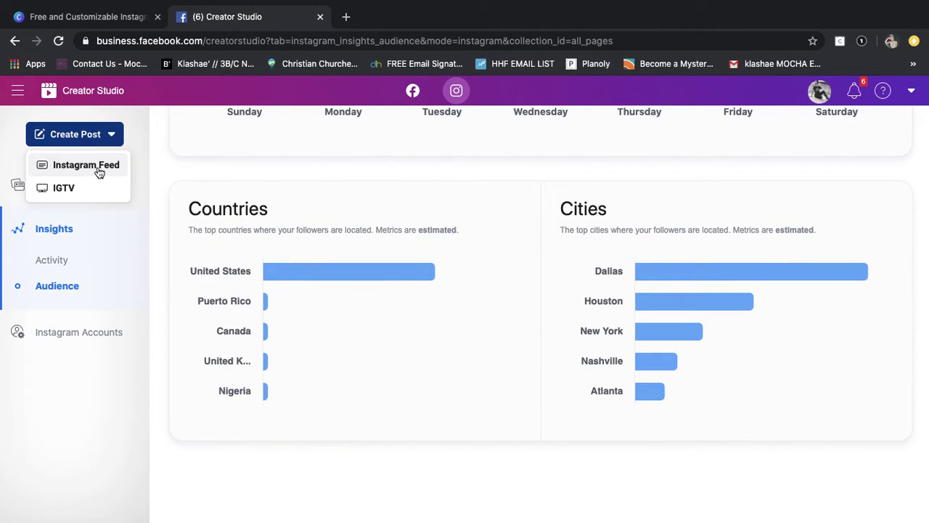
pyautogui.click(89, 164)
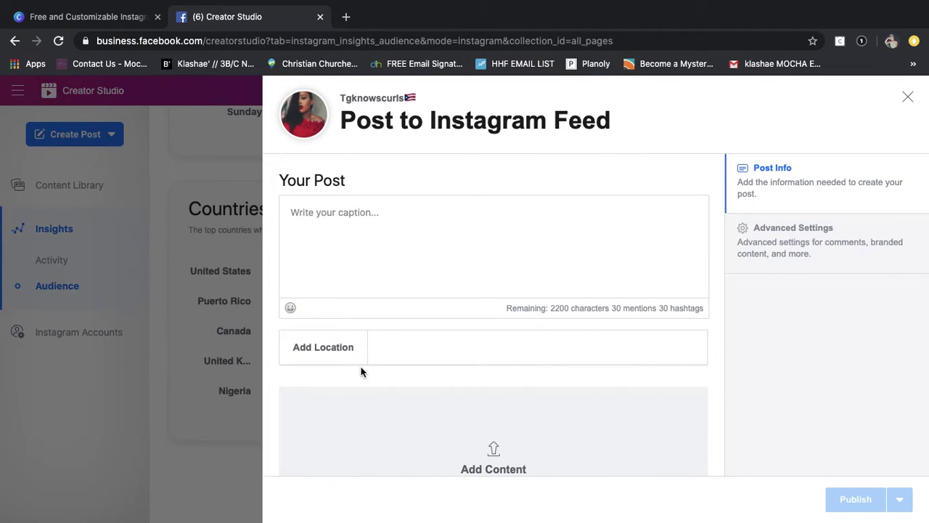
pyautogui.scroll(-3, 711, 338)
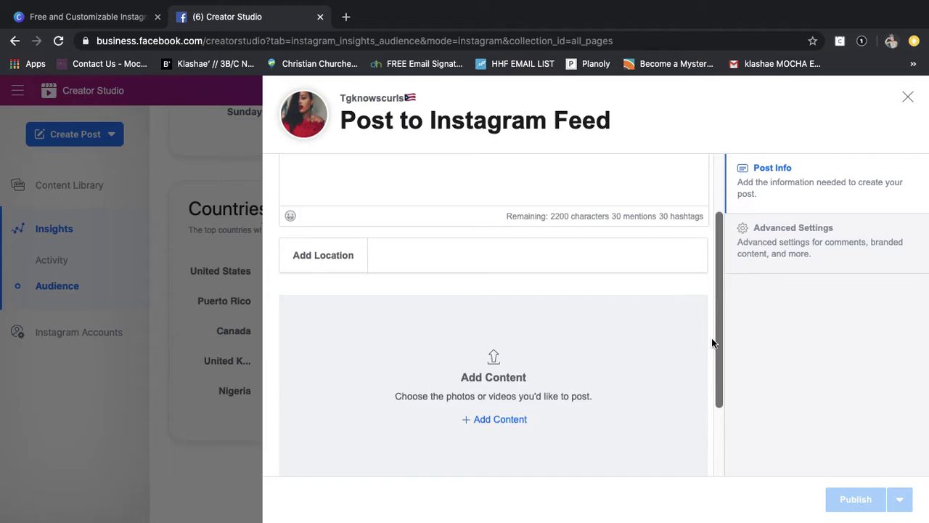
pyautogui.scroll(-2, 712, 342)
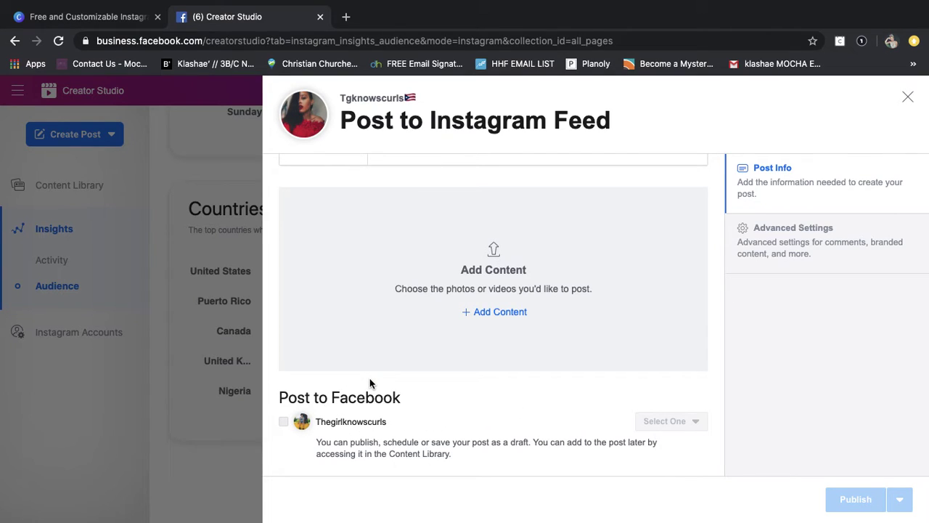
pyautogui.scroll(5, 370, 383)
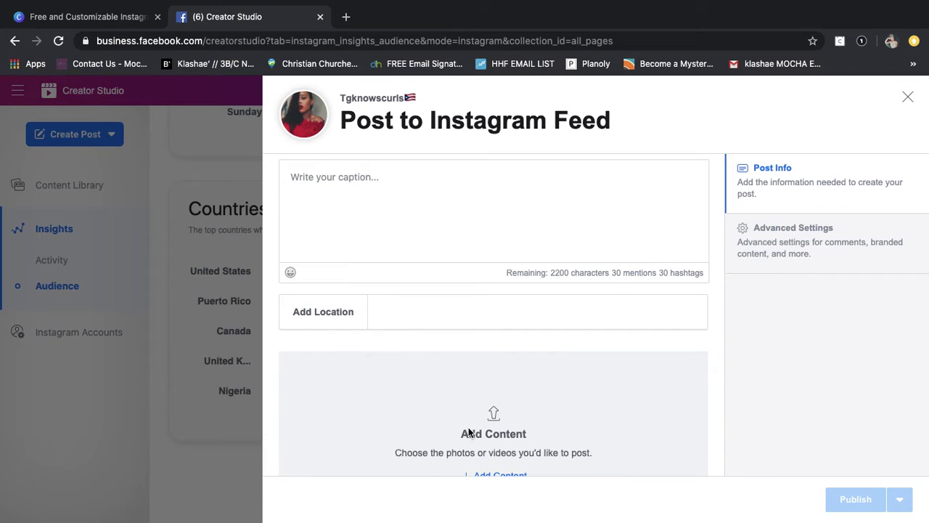
pyautogui.scroll(-3, 414, 415)
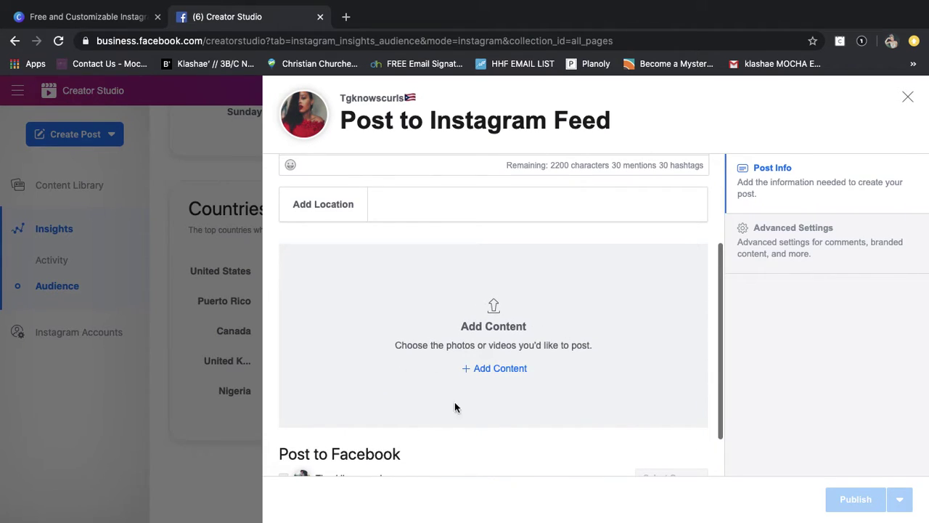
pyautogui.scroll(4, 501, 377)
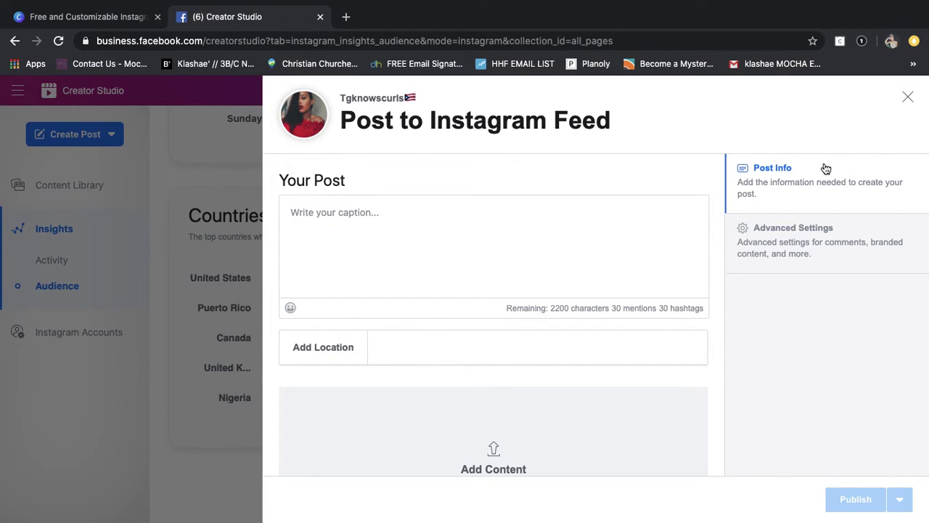
pyautogui.click(820, 230)
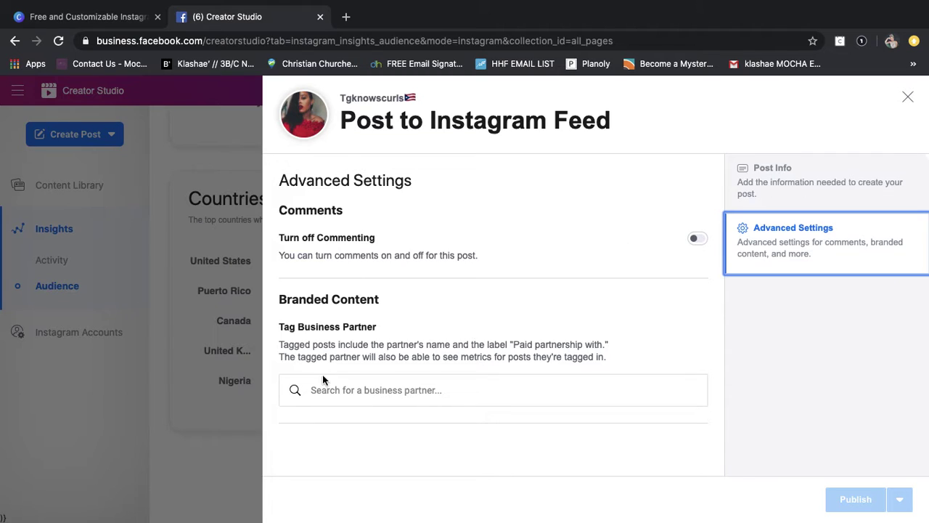
pyautogui.click(795, 186)
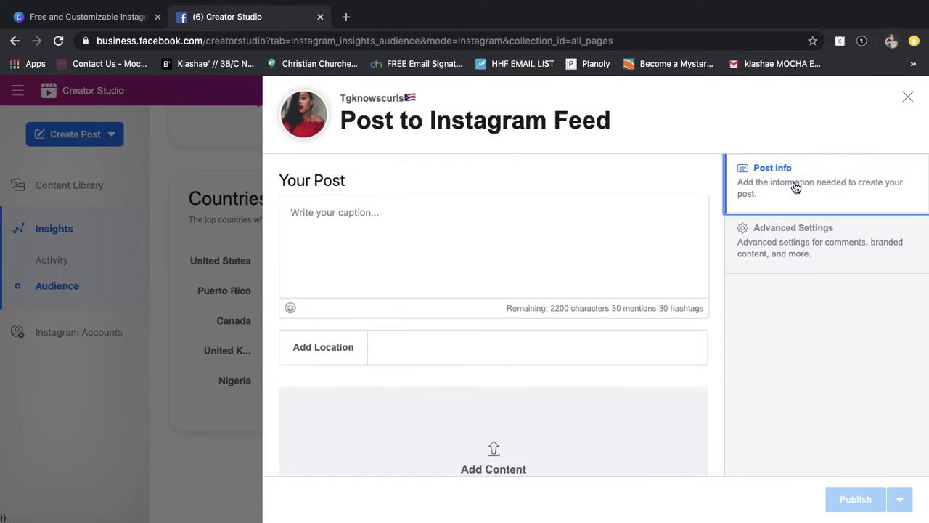
pyautogui.scroll(-3, 448, 334)
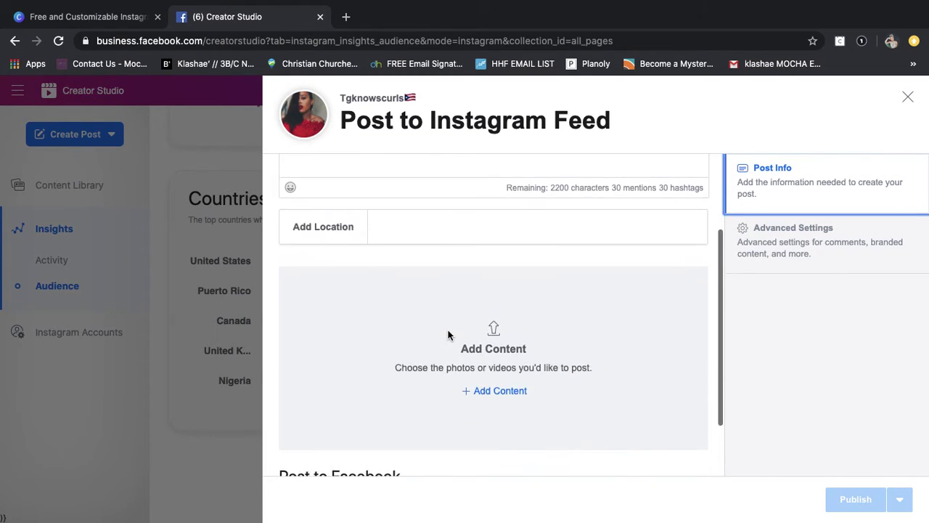
pyautogui.scroll(-2, 448, 335)
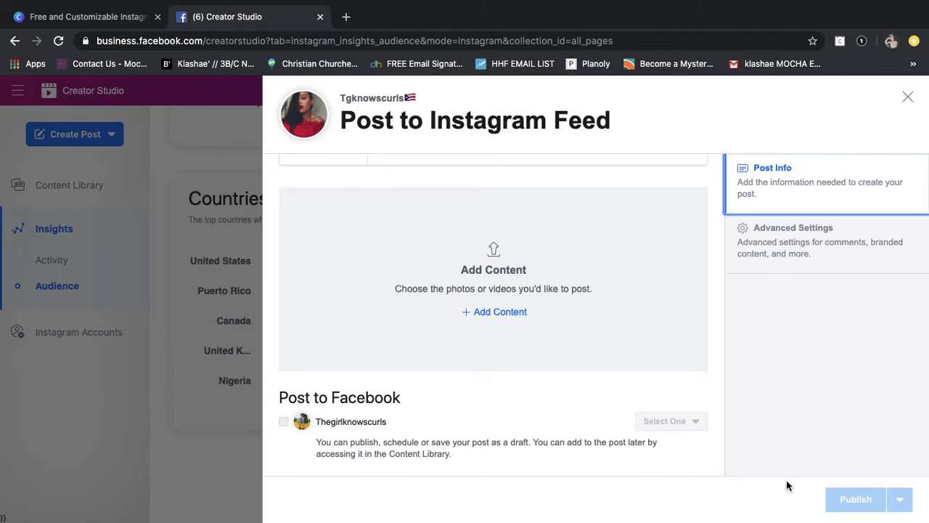
pyautogui.scroll(5, 534, 326)
pyautogui.scroll(3, 535, 327)
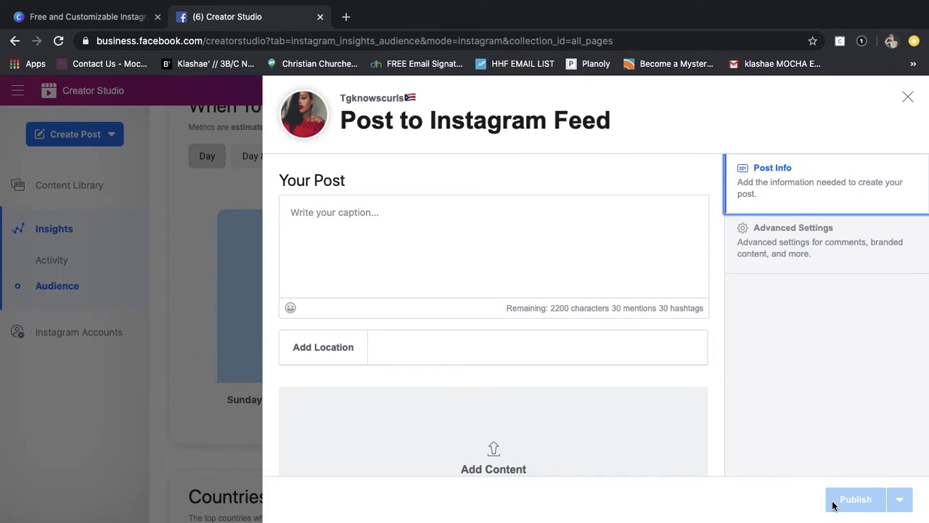
pyautogui.click(187, 250)
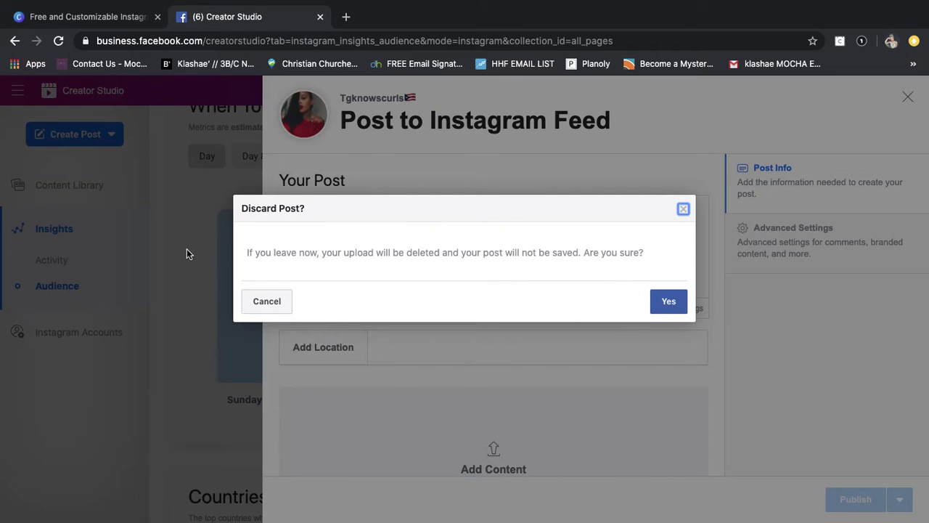
# Confirm discarding the empty post, then return to the Instagram Content Library's Posts list
pyautogui.click(662, 301)
pyautogui.scroll(5, 740, 227)
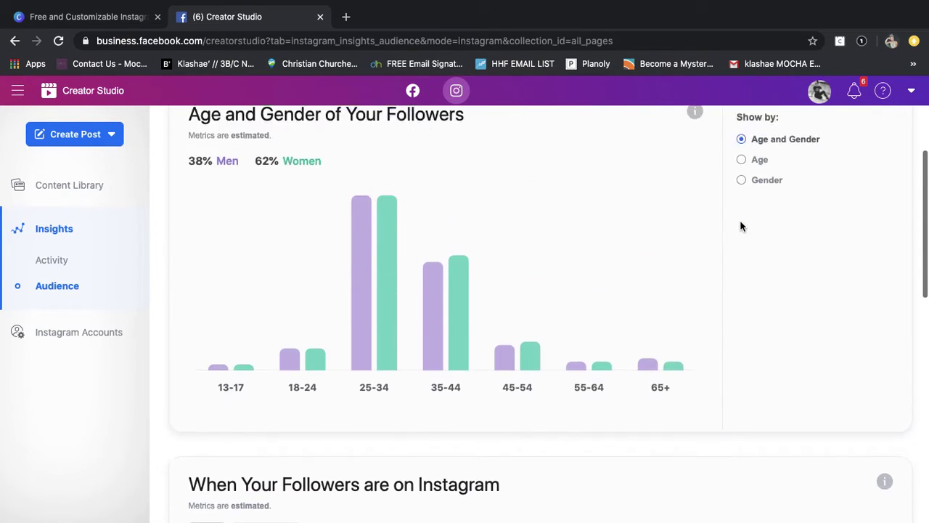
pyautogui.scroll(4, 741, 227)
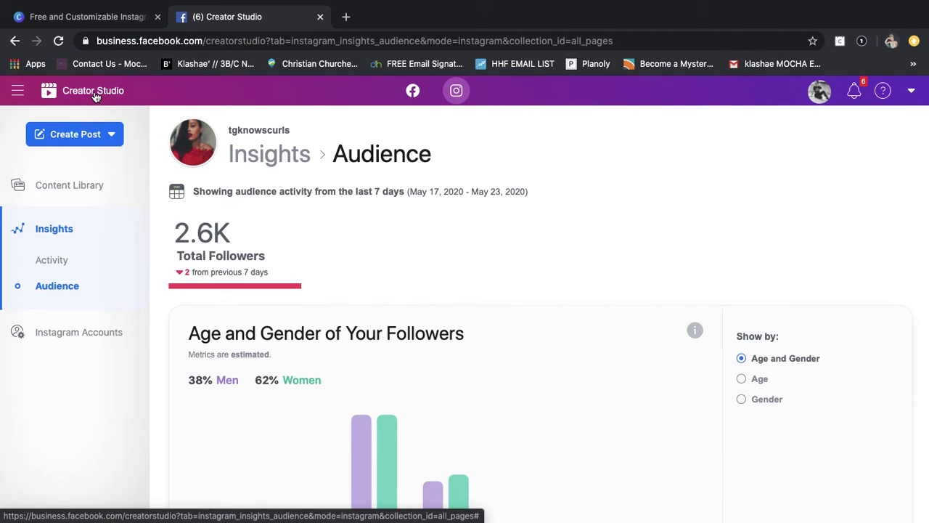
pyautogui.click(96, 94)
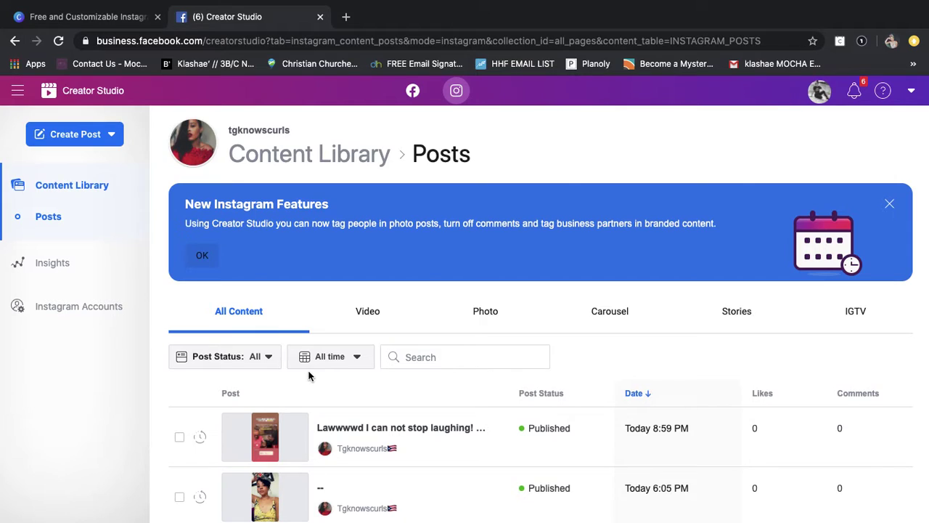
# Filter Post Status to Scheduled and back to All, then dismiss the New Instagram Features banner
pyautogui.click(270, 364)
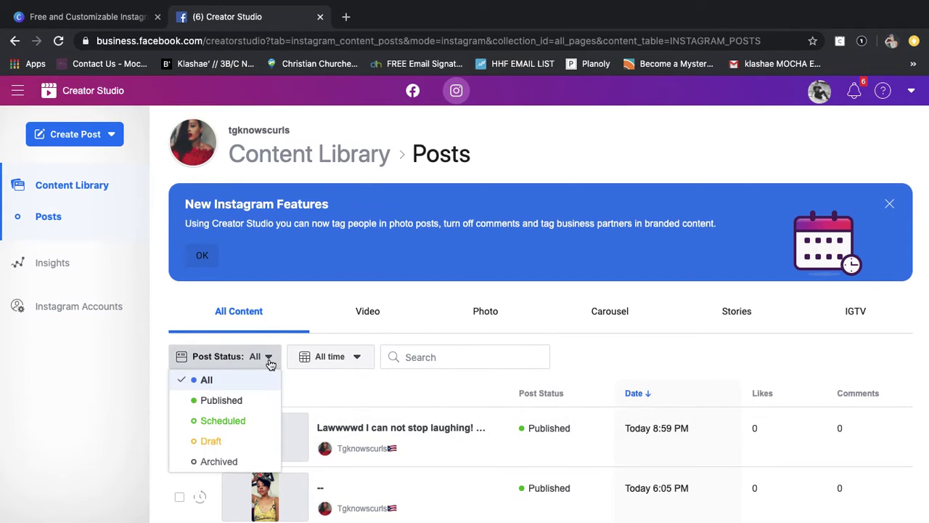
pyautogui.click(237, 419)
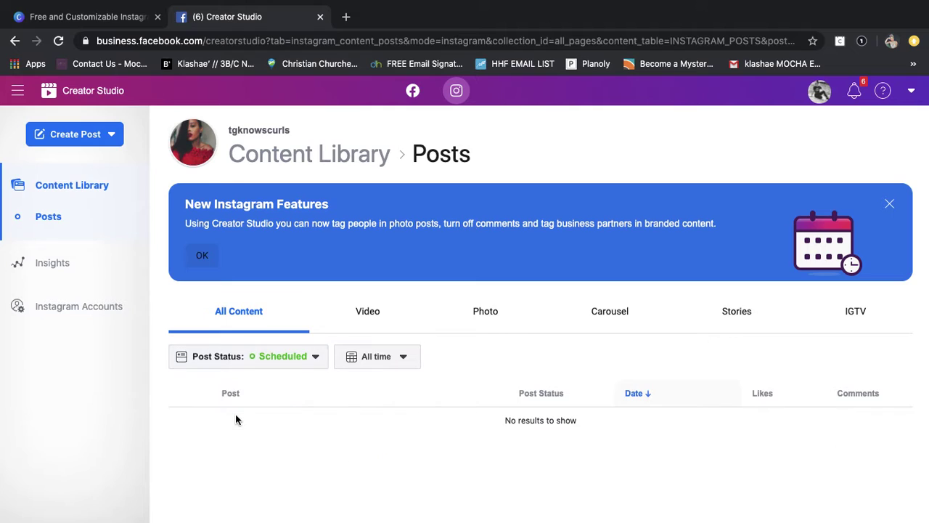
pyautogui.click(298, 358)
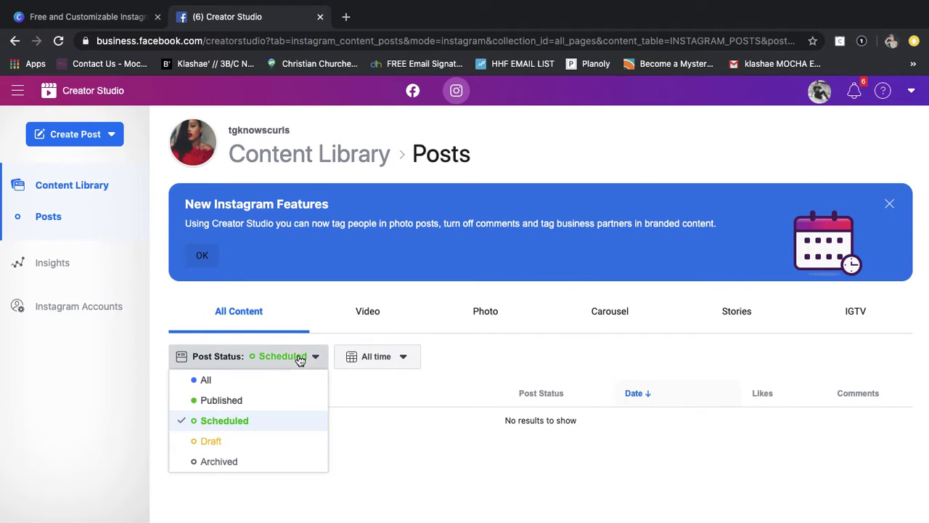
pyautogui.click(207, 380)
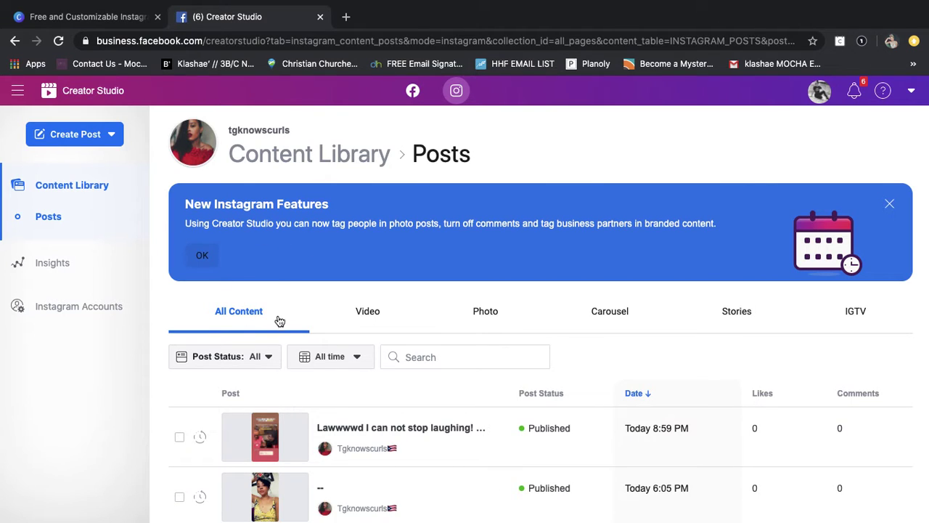
pyautogui.scroll(-3, 363, 502)
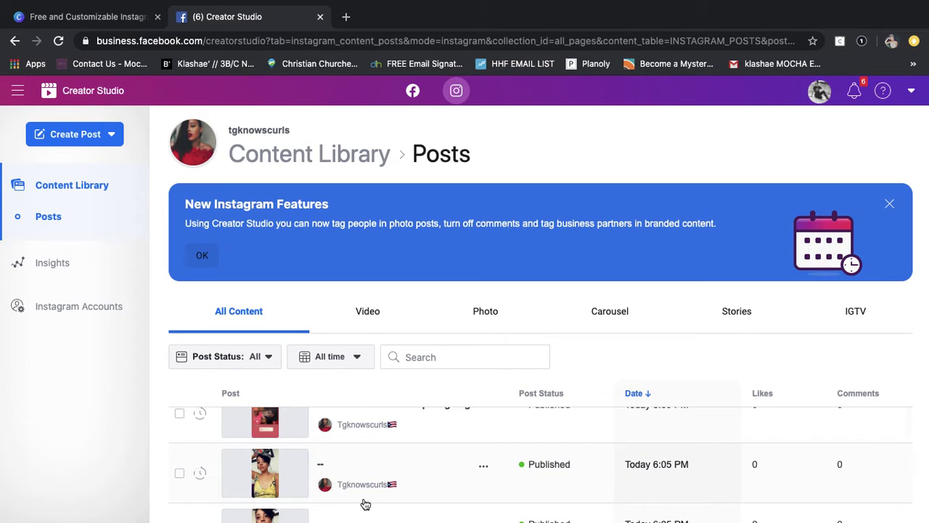
pyautogui.scroll(2, 357, 478)
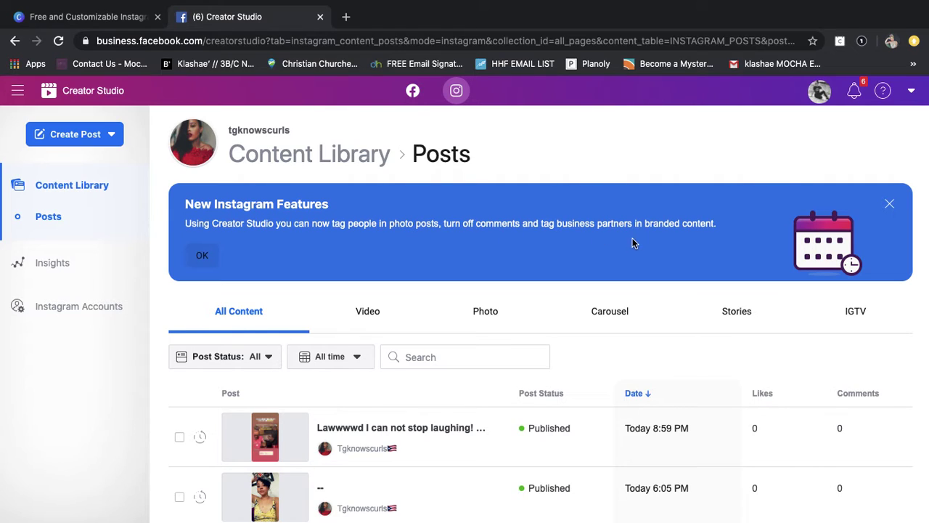
pyautogui.click(194, 259)
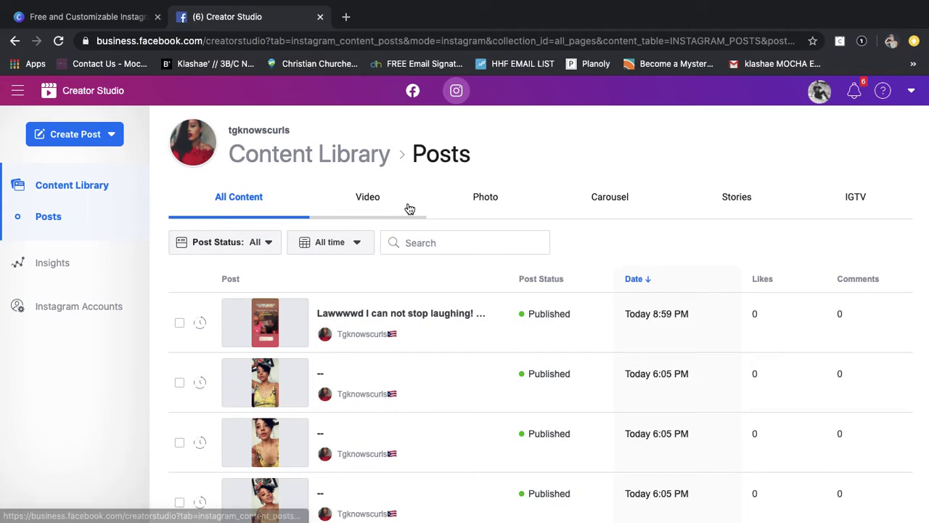
# Bookmark the Content Library posts page as 'Creator Studio', dropping the '(6) ' name prefix
pyautogui.click(813, 41)
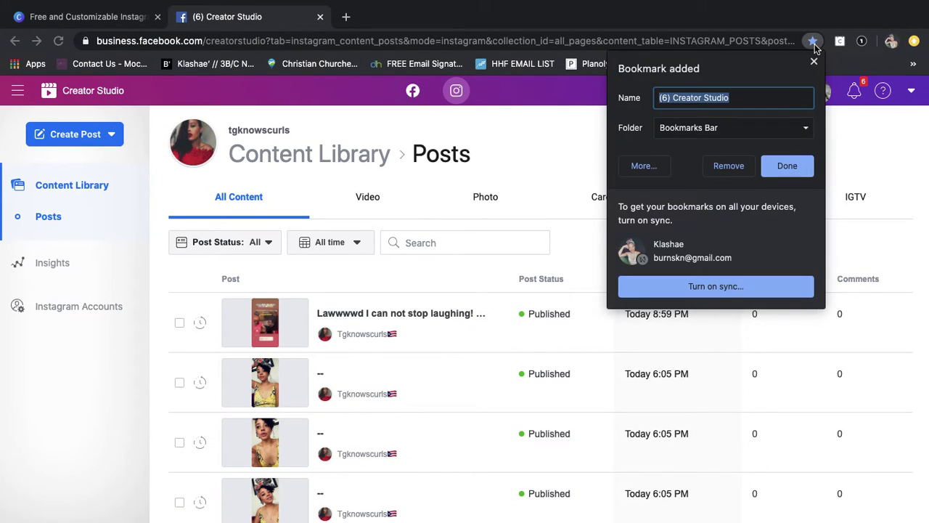
pyautogui.click(672, 99)
pyautogui.press('BackSpace')
pyautogui.press('BackSpace')
pyautogui.press('BackSpace')
pyautogui.press('BackSpace')
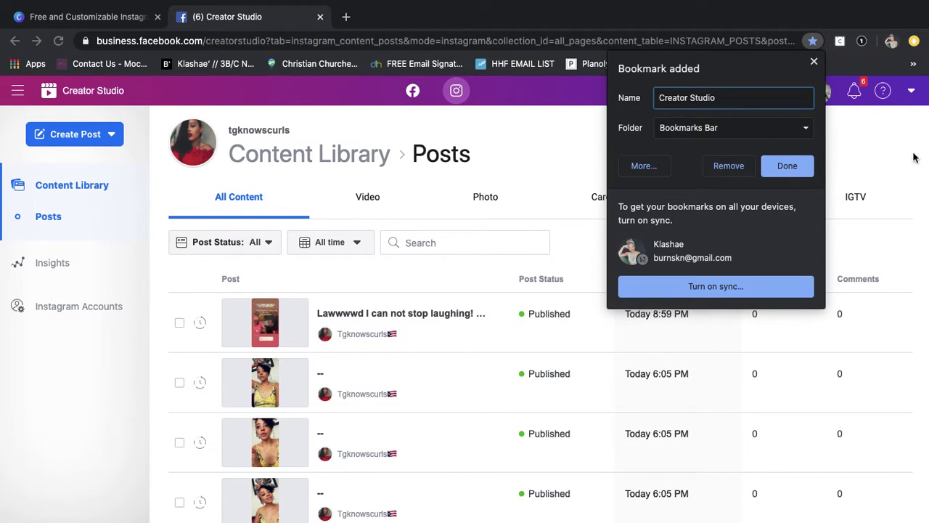
pyautogui.click(792, 169)
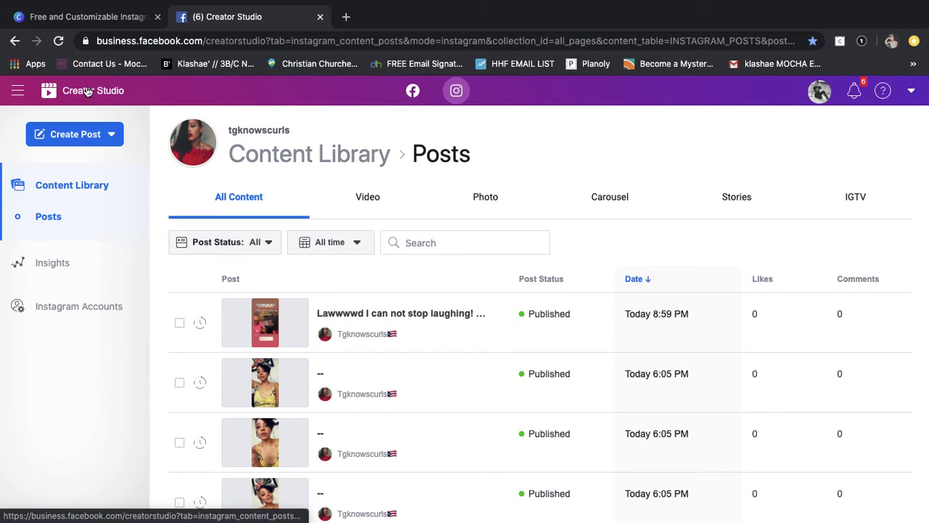
pyautogui.click(16, 93)
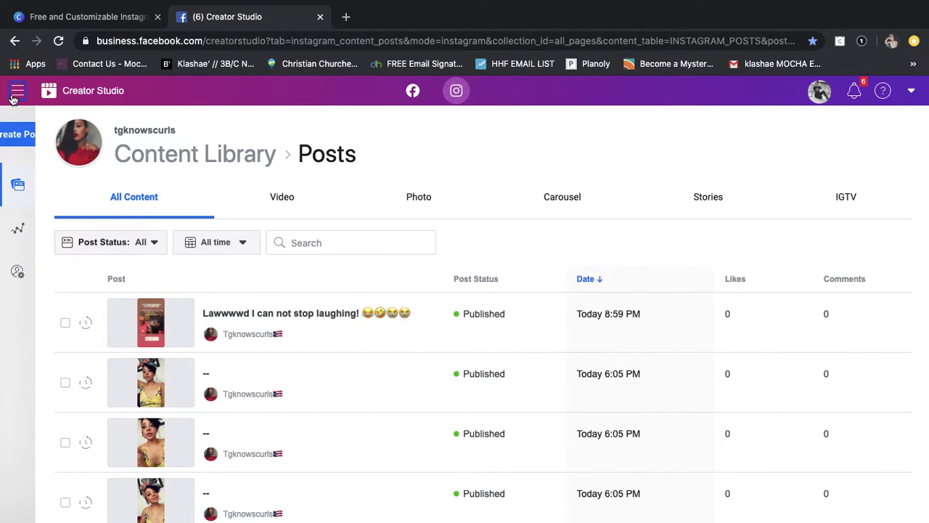
pyautogui.click(14, 95)
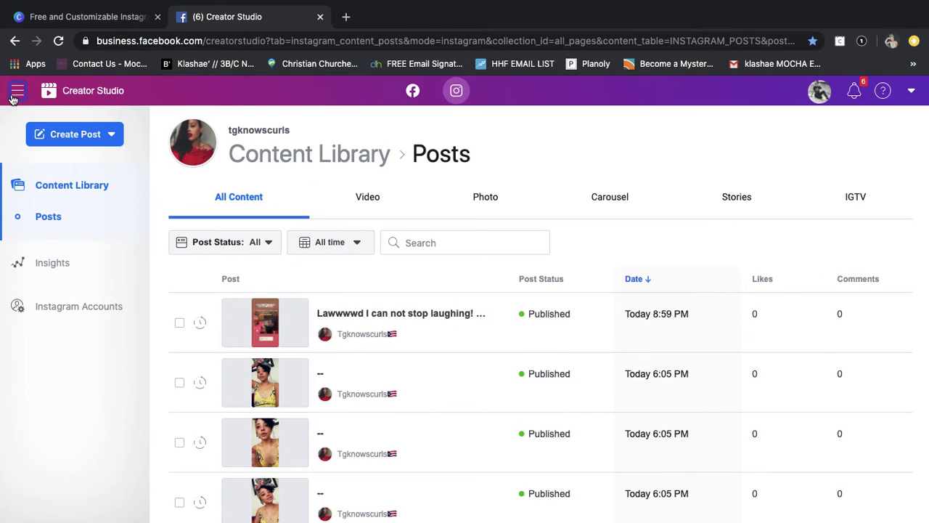
pyautogui.click(857, 91)
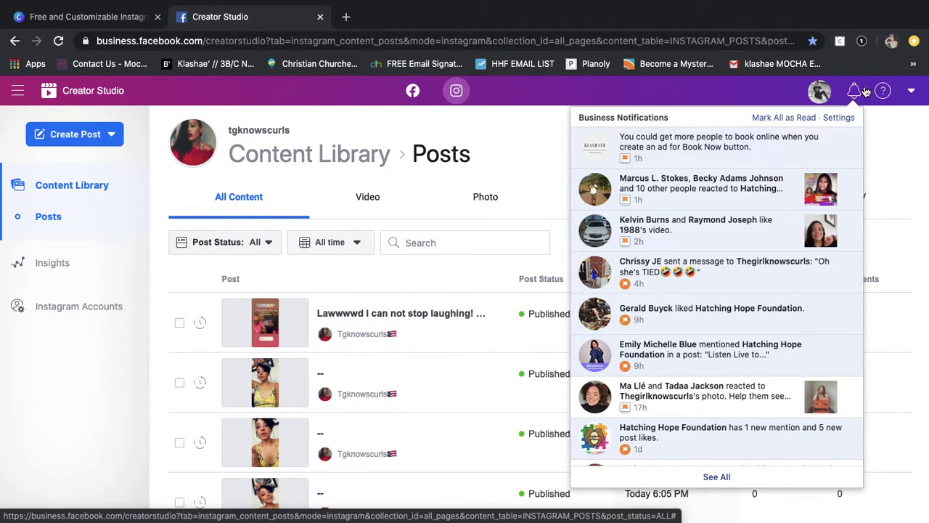
pyautogui.click(854, 92)
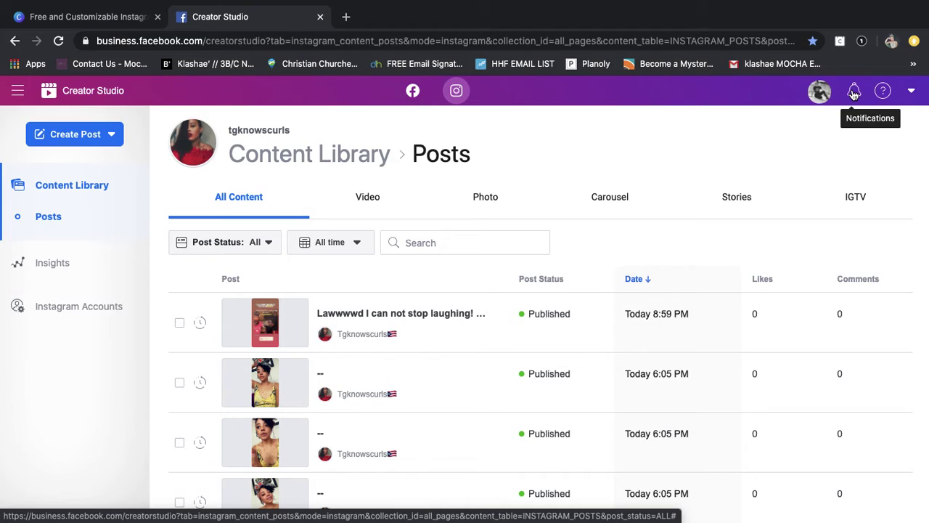
pyautogui.click(370, 197)
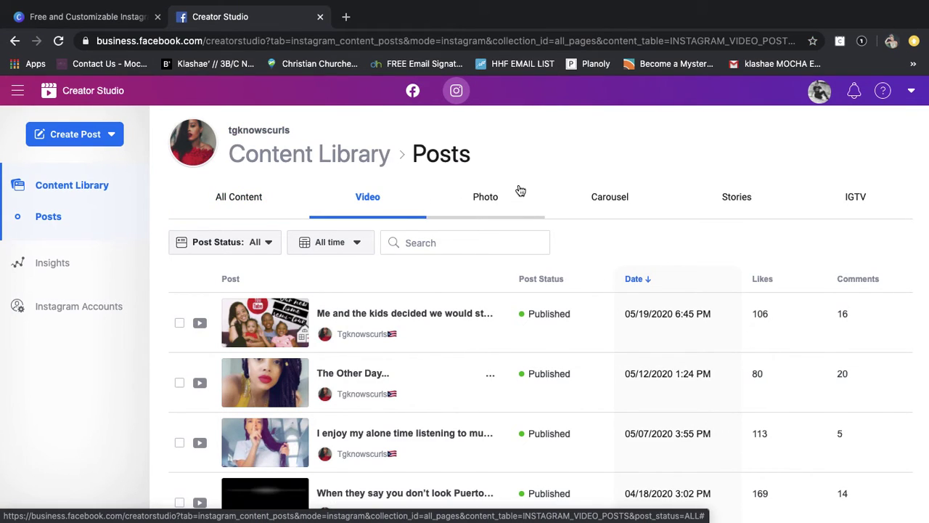
# Show only Photo posts and scroll through them, ending back at the newest 05/22/2020 post
pyautogui.click(481, 208)
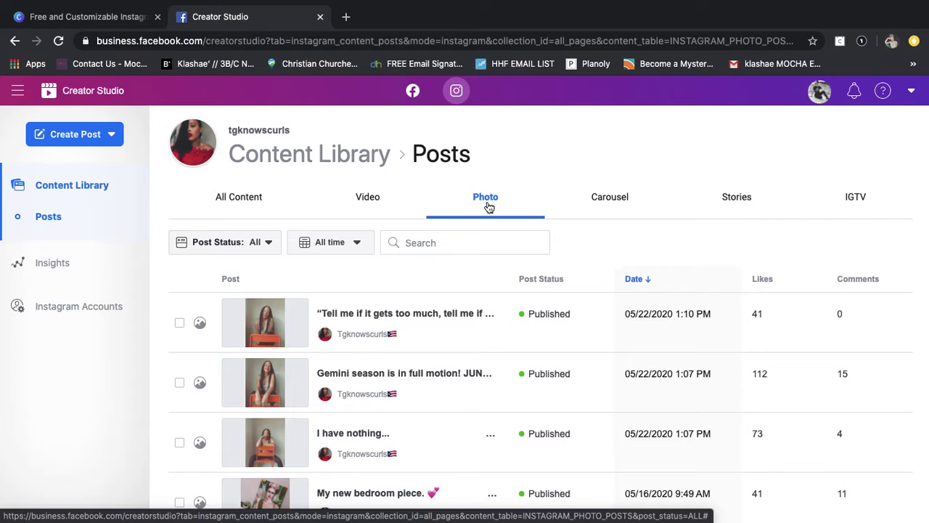
pyautogui.scroll(-1, 633, 434)
pyautogui.scroll(-2, 633, 435)
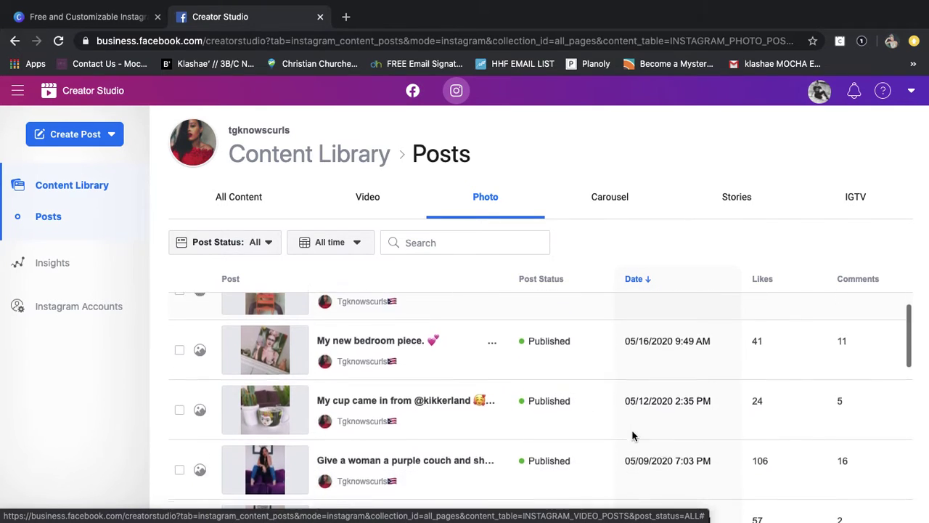
pyautogui.scroll(-2, 633, 435)
pyautogui.scroll(-2, 633, 435)
pyautogui.scroll(-5, 633, 434)
pyautogui.scroll(-3, 633, 436)
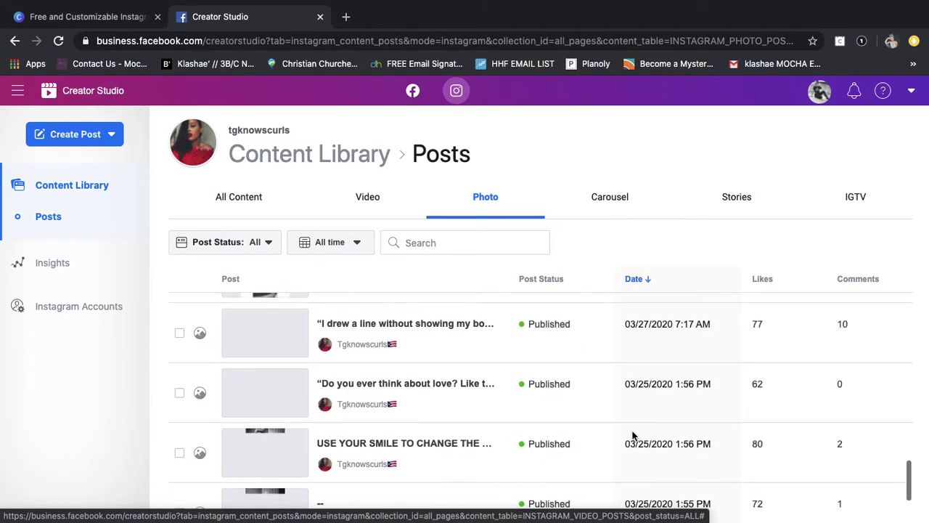
pyautogui.scroll(-2, 634, 436)
pyautogui.scroll(-3, 633, 436)
pyautogui.scroll(-2, 633, 436)
pyautogui.scroll(-1, 634, 435)
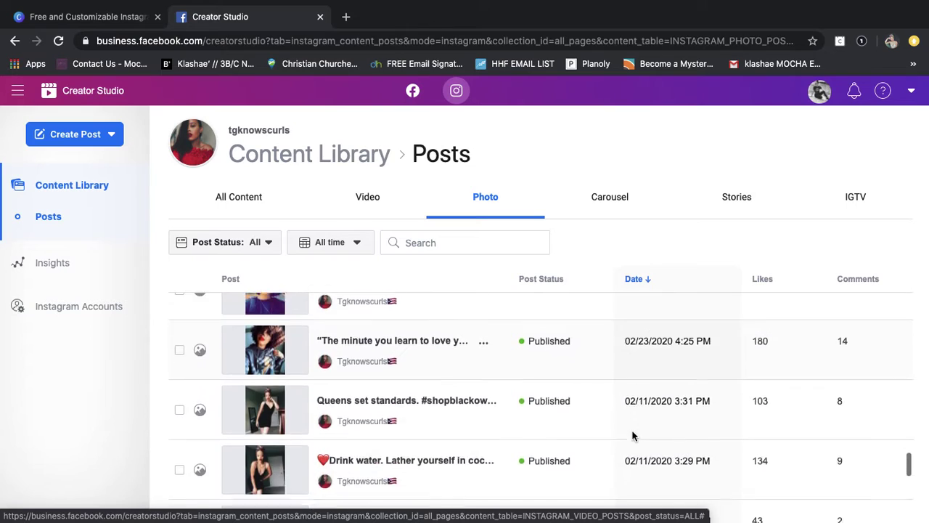
pyautogui.scroll(-2, 633, 436)
pyautogui.scroll(-1, 633, 435)
pyautogui.scroll(-2, 633, 435)
pyautogui.scroll(-2, 633, 434)
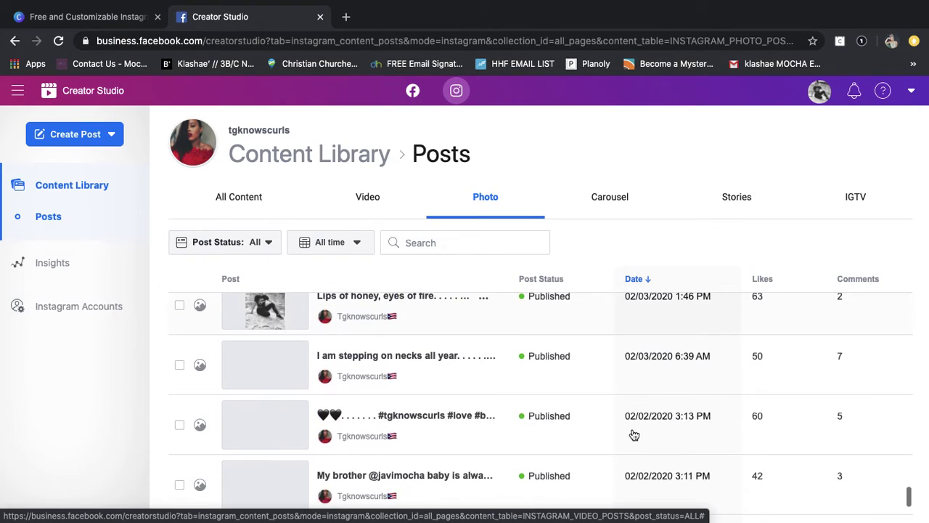
pyautogui.scroll(-2, 633, 434)
pyautogui.scroll(-2, 633, 434)
pyautogui.scroll(-3, 632, 434)
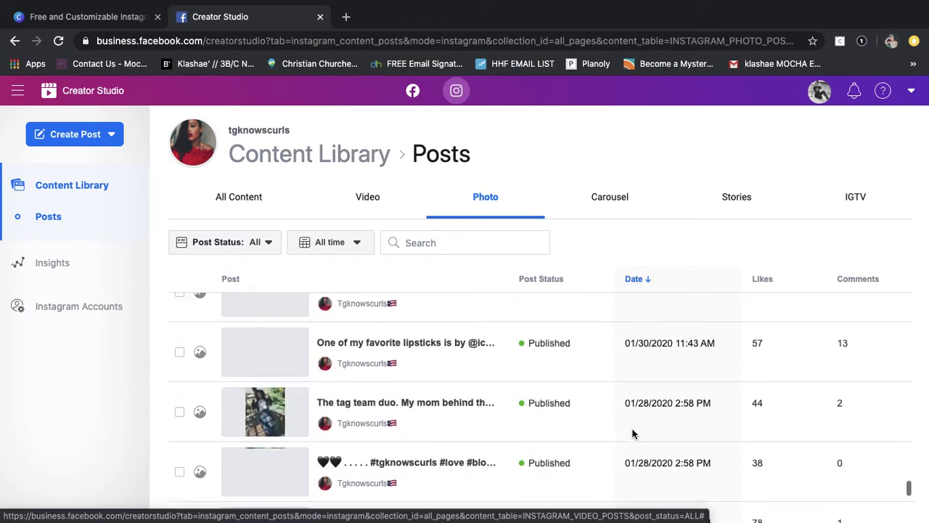
pyautogui.scroll(-3, 633, 433)
pyautogui.scroll(-1, 633, 434)
pyautogui.scroll(-2, 632, 434)
pyautogui.scroll(-2, 632, 433)
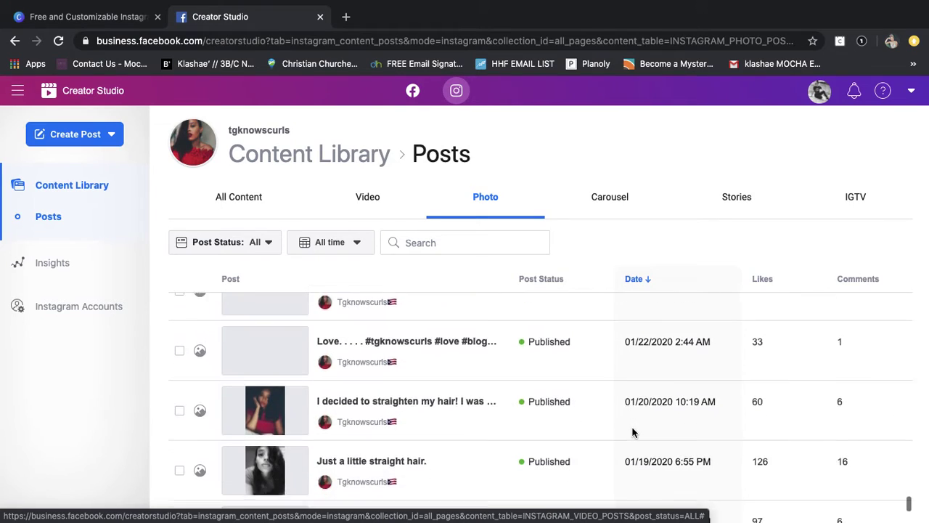
pyautogui.scroll(-2, 632, 433)
pyautogui.scroll(-1, 632, 433)
pyautogui.scroll(-5, 633, 432)
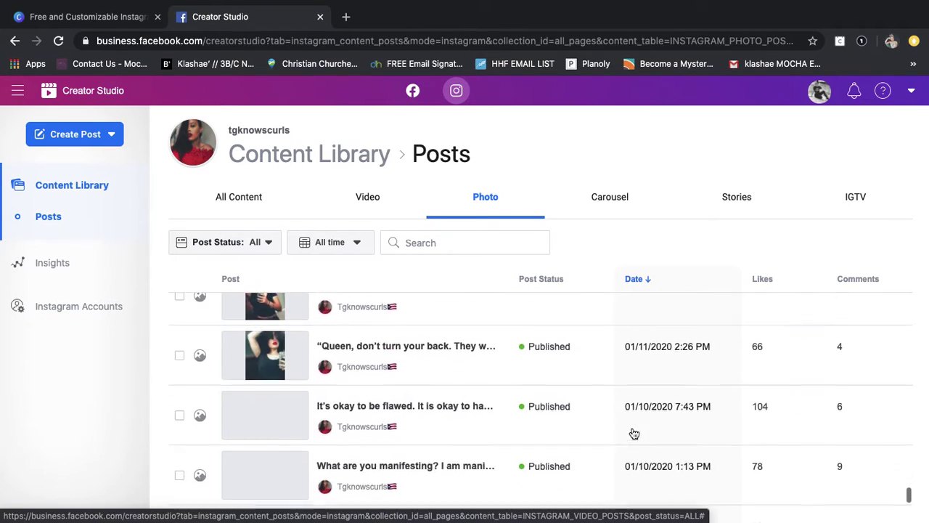
pyautogui.scroll(-1, 632, 433)
pyautogui.scroll(10, 634, 433)
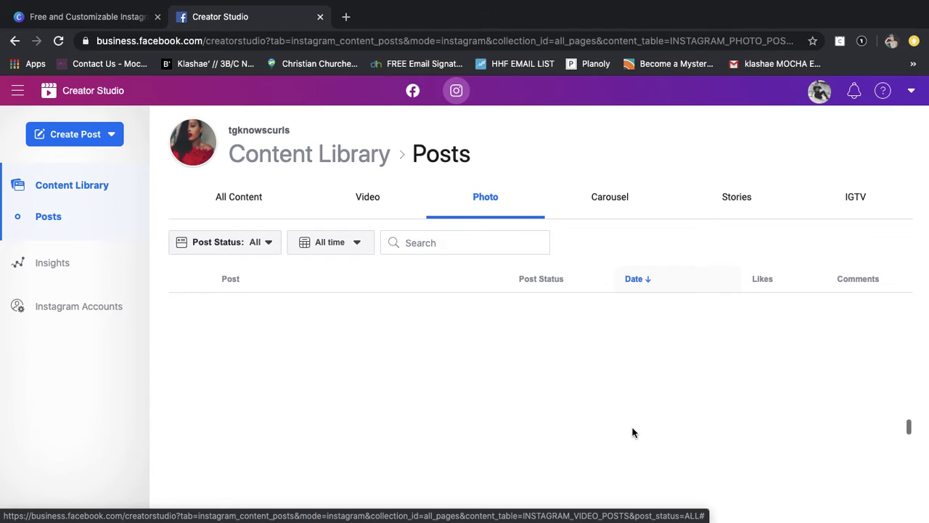
pyautogui.scroll(10, 634, 434)
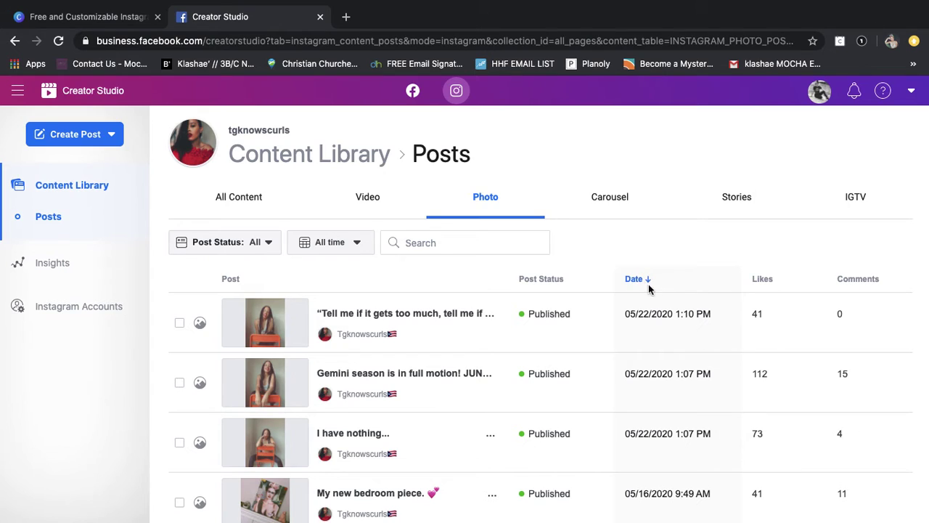
pyautogui.scroll(-1, 659, 416)
pyautogui.scroll(1, 658, 414)
pyautogui.scroll(-1, 553, 404)
pyautogui.scroll(1, 554, 404)
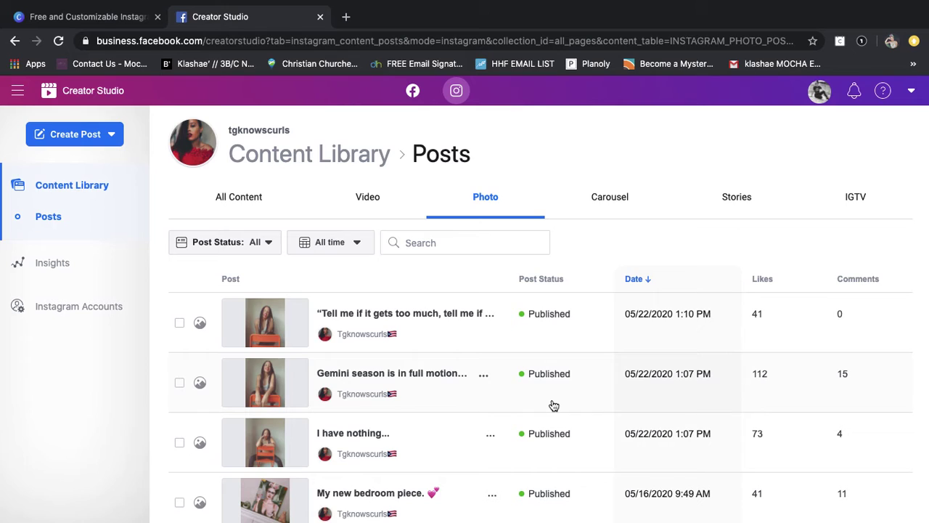
# Open the 05/22/2020 photo post's details and view its Discovery stats: 348 accounts reached, 377 impressions
pyautogui.click(204, 328)
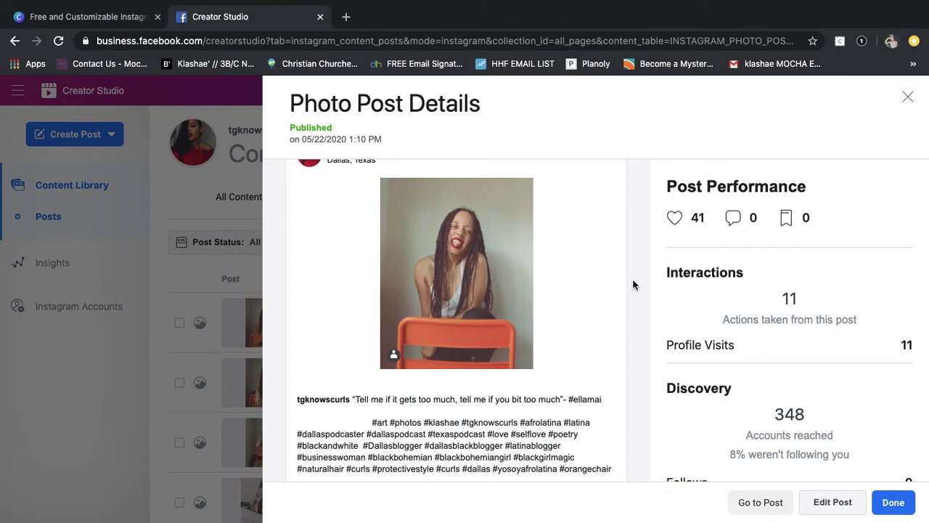
pyautogui.scroll(-1, 776, 413)
pyautogui.scroll(-2, 776, 412)
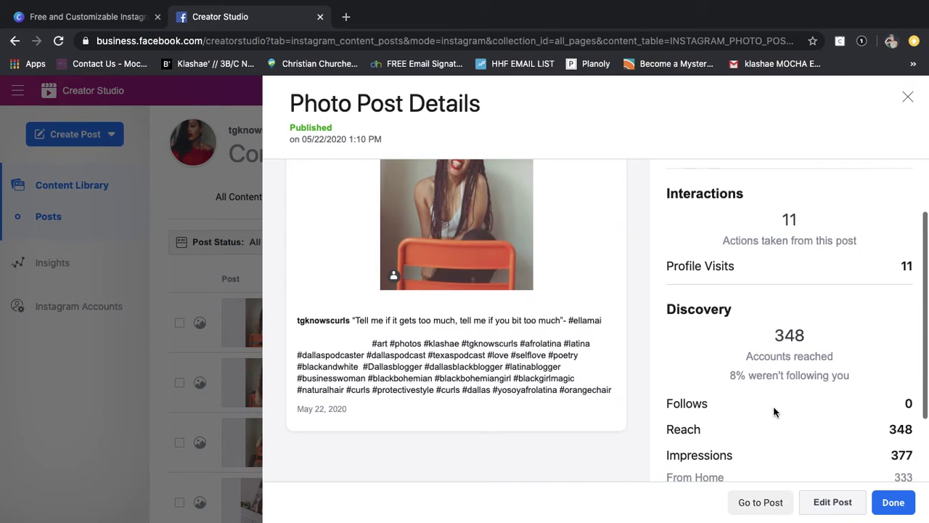
pyautogui.scroll(-3, 774, 413)
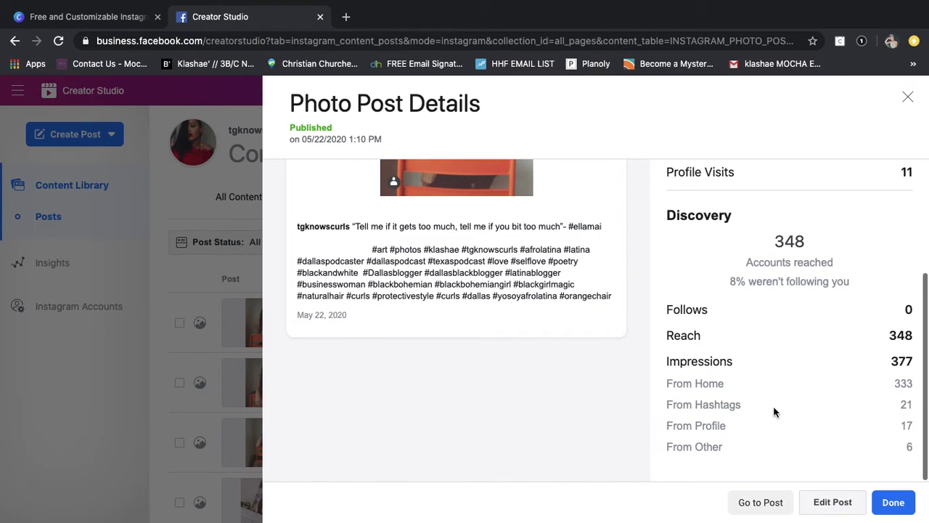
pyautogui.scroll(-1, 774, 412)
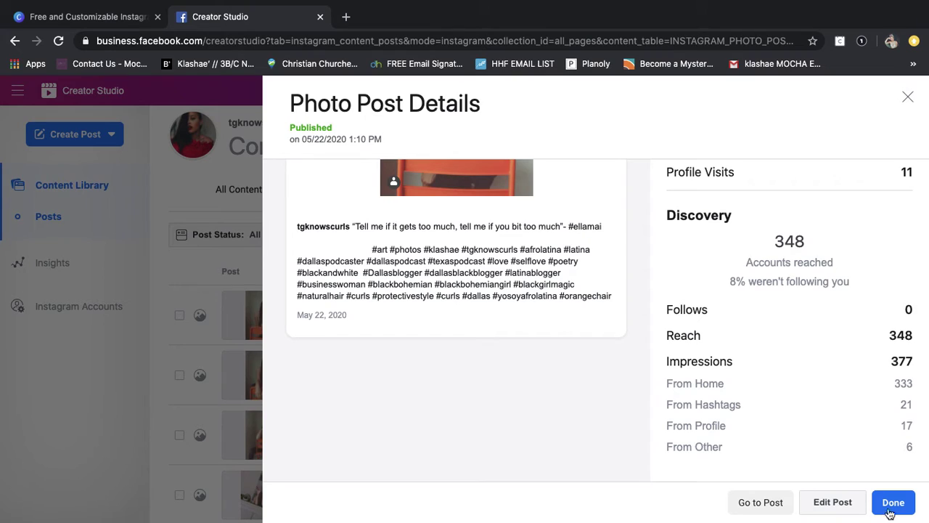
# Review the 05/22/2020 post's caption and photo in Edit Post, then exit without saving
pyautogui.click(843, 506)
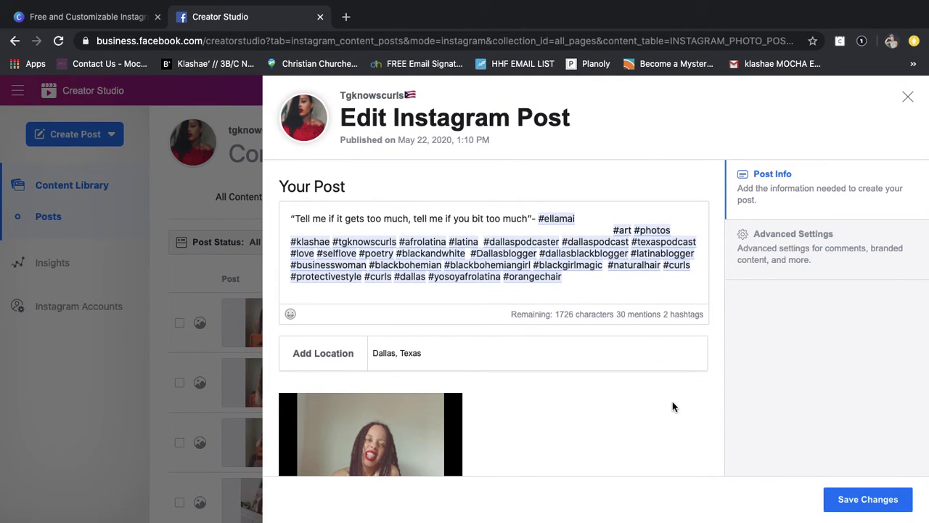
pyautogui.scroll(-5, 675, 402)
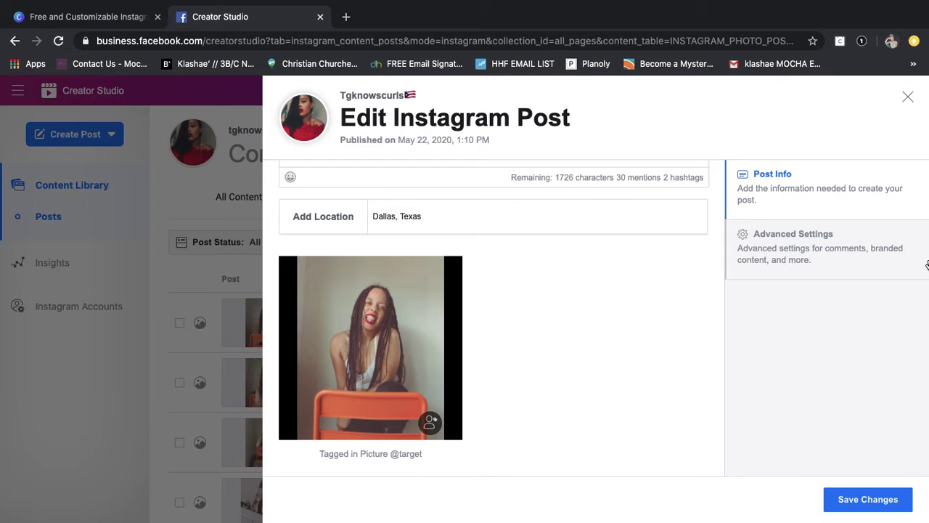
pyautogui.click(908, 99)
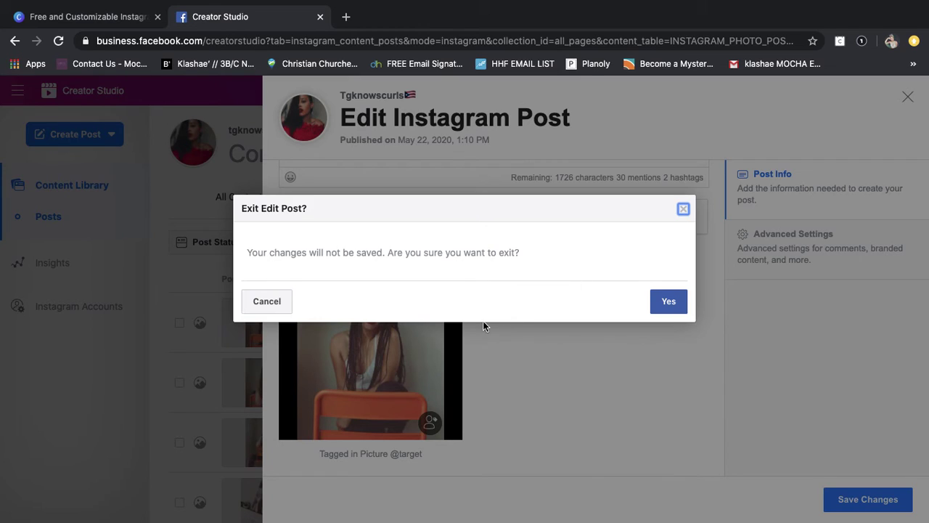
pyautogui.click(674, 306)
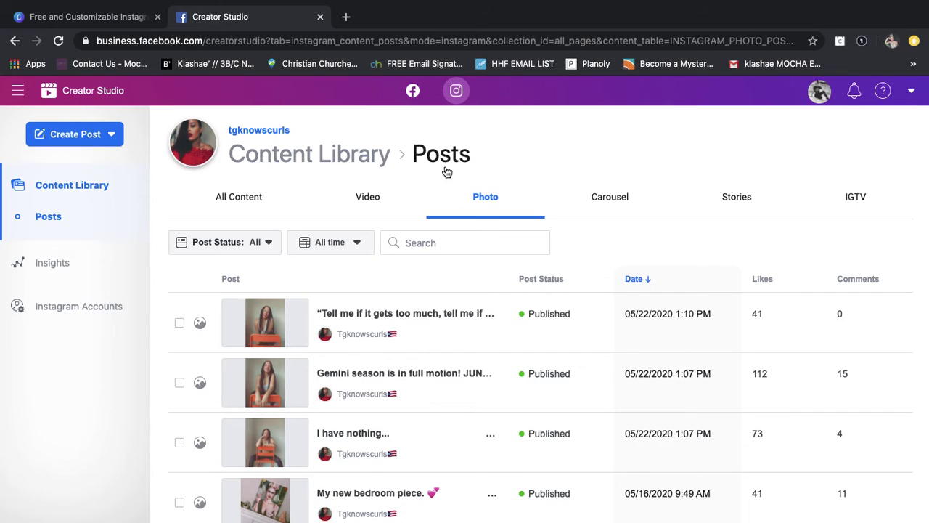
# Collapse and re-expand the sidebar, then load the Planoly dashboard from its bookmark
pyautogui.click(18, 92)
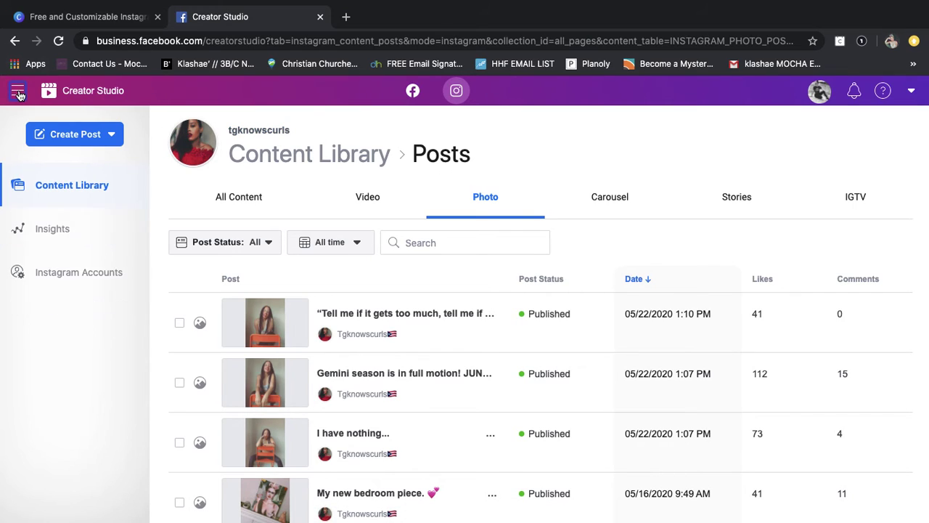
pyautogui.click(18, 93)
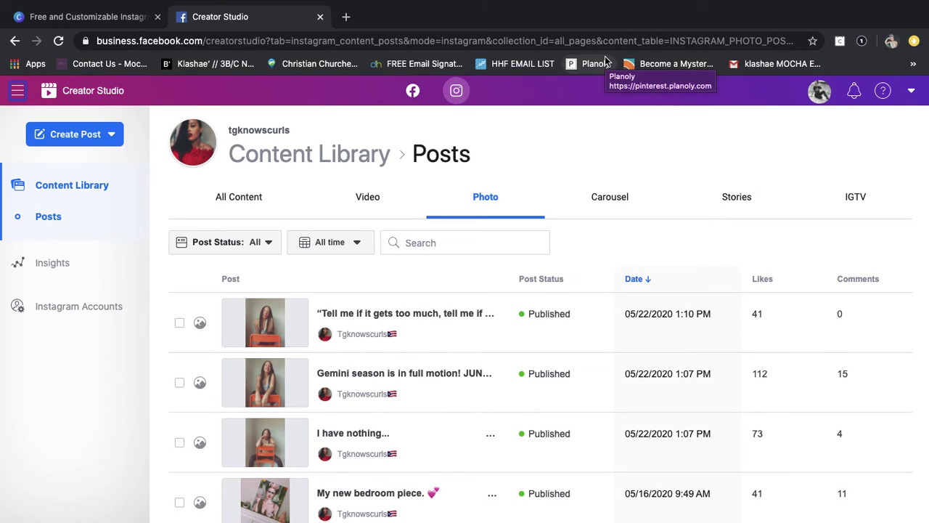
pyautogui.click(606, 64)
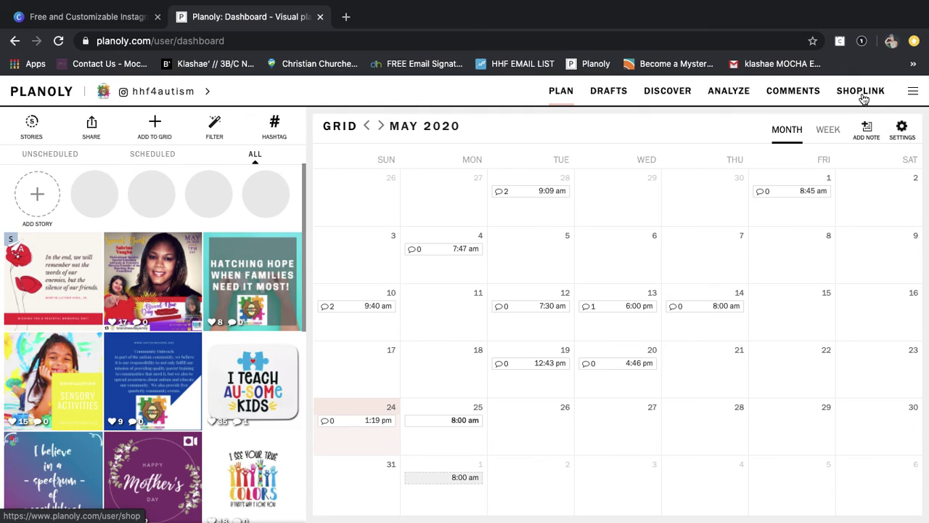
# Glance at the Canva template tab, return to Planoly, then go back to Creator Studio
pyautogui.click(56, 20)
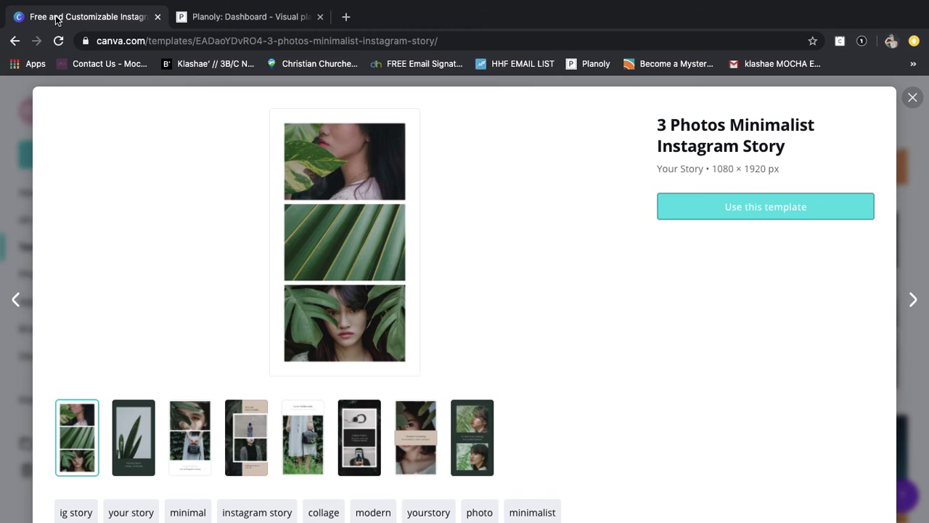
pyautogui.click(211, 23)
pyautogui.click(15, 42)
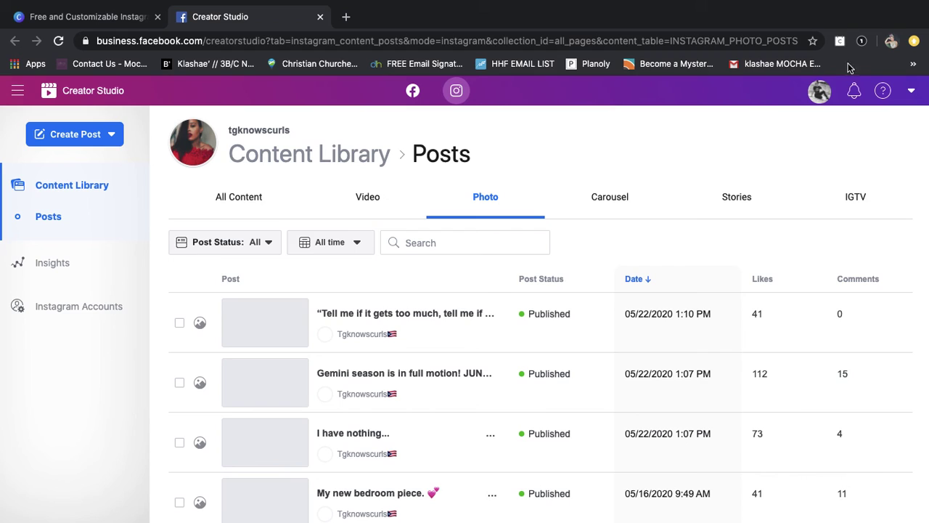
pyautogui.click(914, 64)
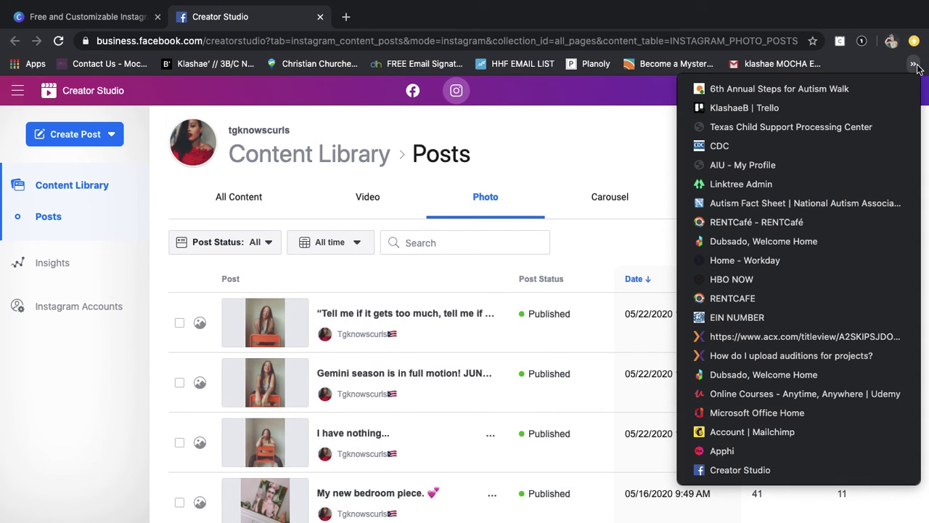
pyautogui.click(915, 64)
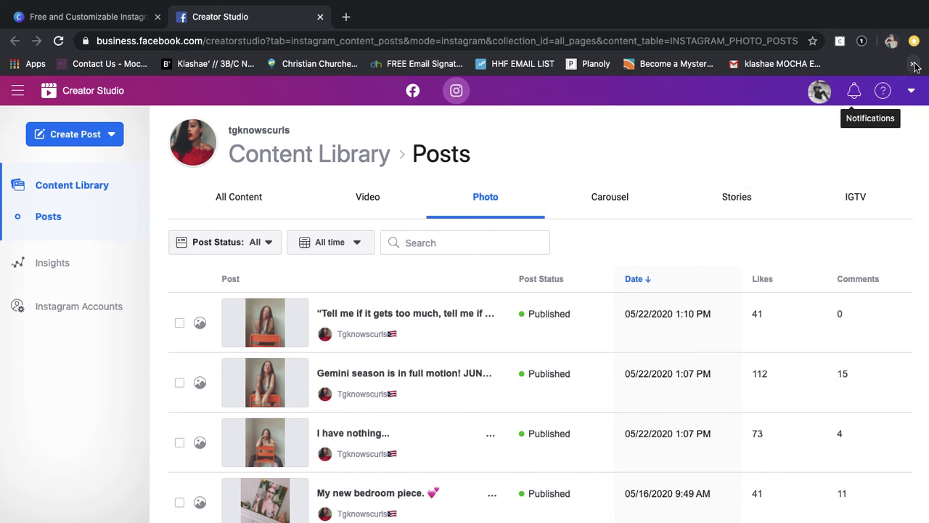